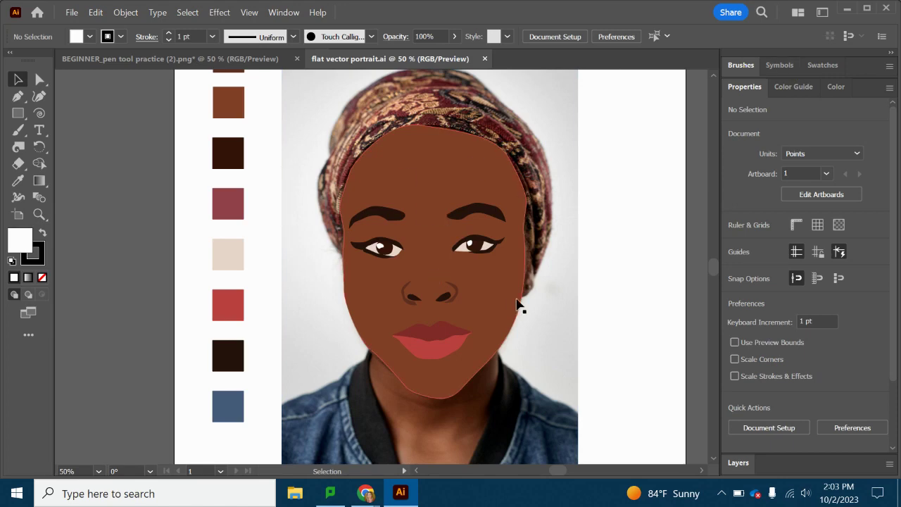
Step: Open the photo indy.jpg from the Downloads folder
click(72, 12)
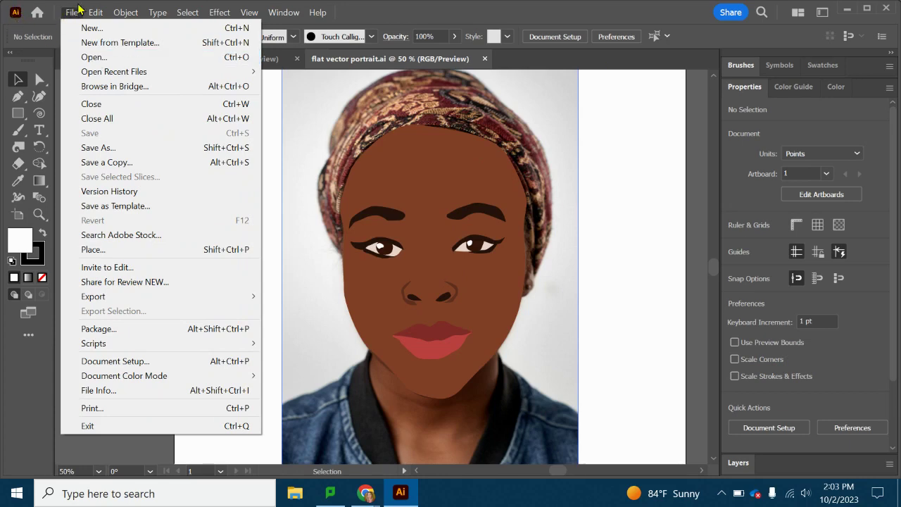
click(98, 58)
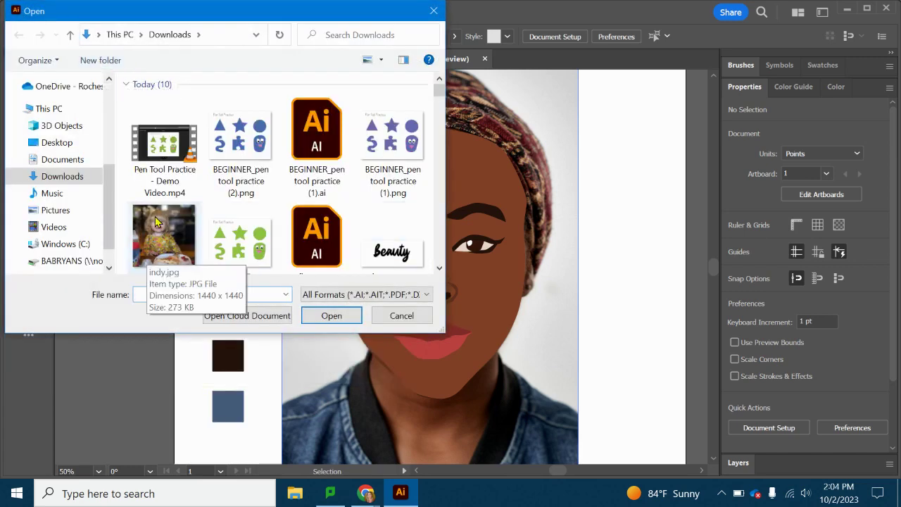
double_click(144, 239)
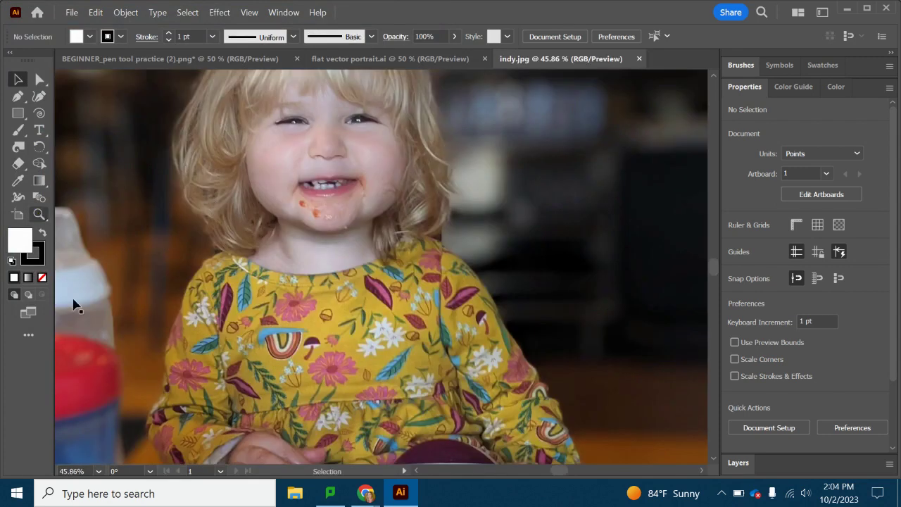
Step: Draw a swatch rectangle about 103 × 92 pt on the blank area left of the photo and activate the Eyedropper
click(98, 471)
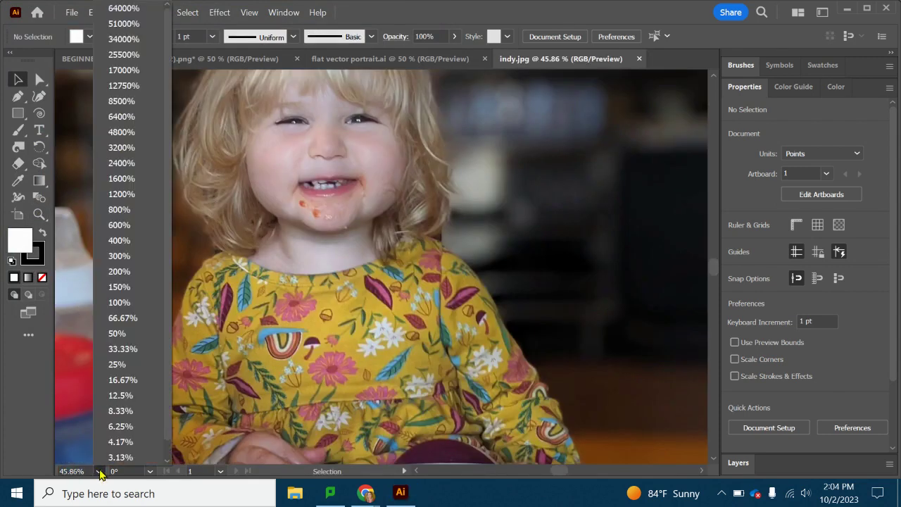
click(117, 349)
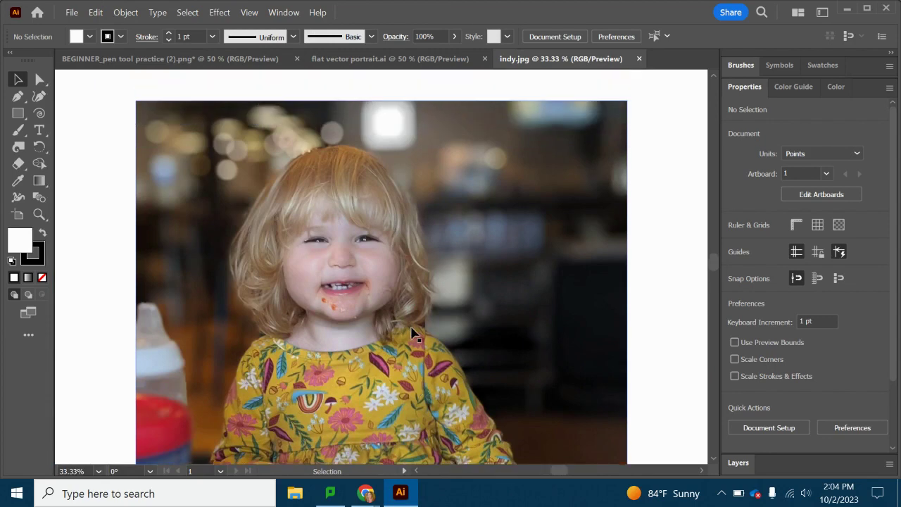
scroll(411, 329, down, 5)
scroll(411, 329, up, 10)
scroll(409, 325, down, 1)
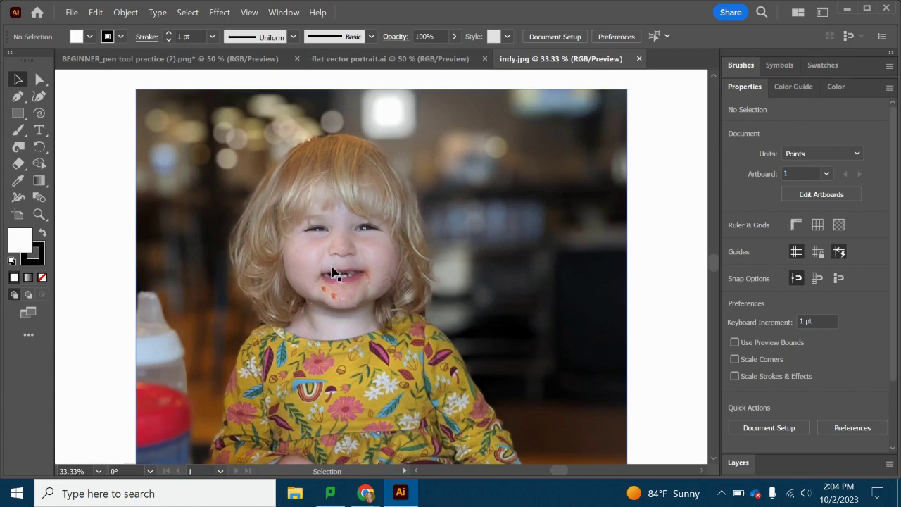
scroll(342, 326, down, 1)
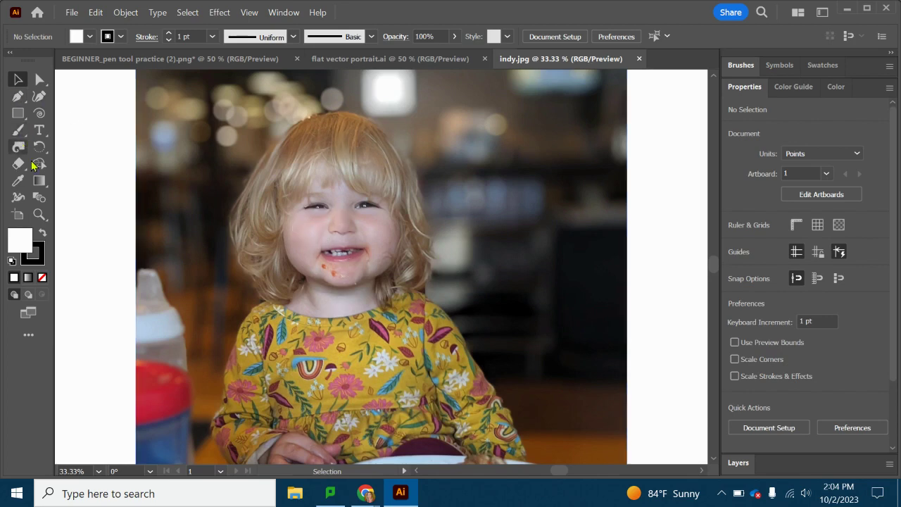
click(18, 113)
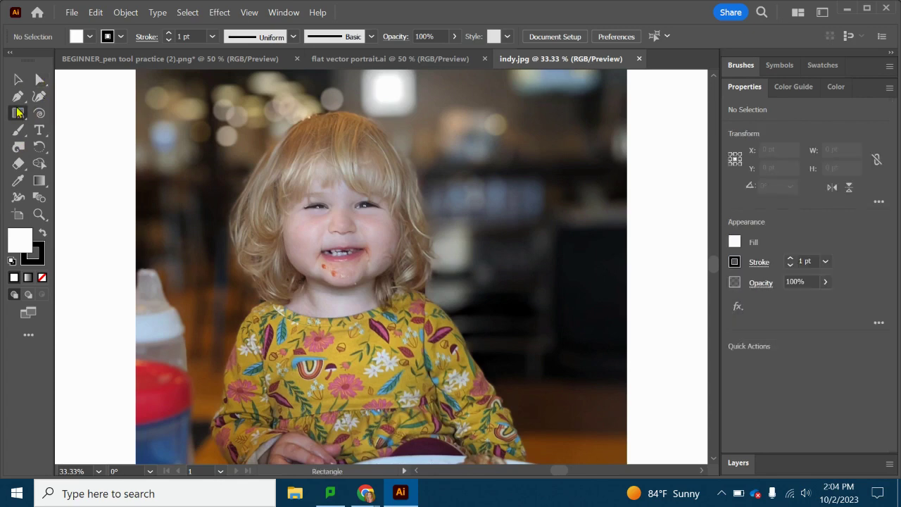
drag(81, 95, 118, 129)
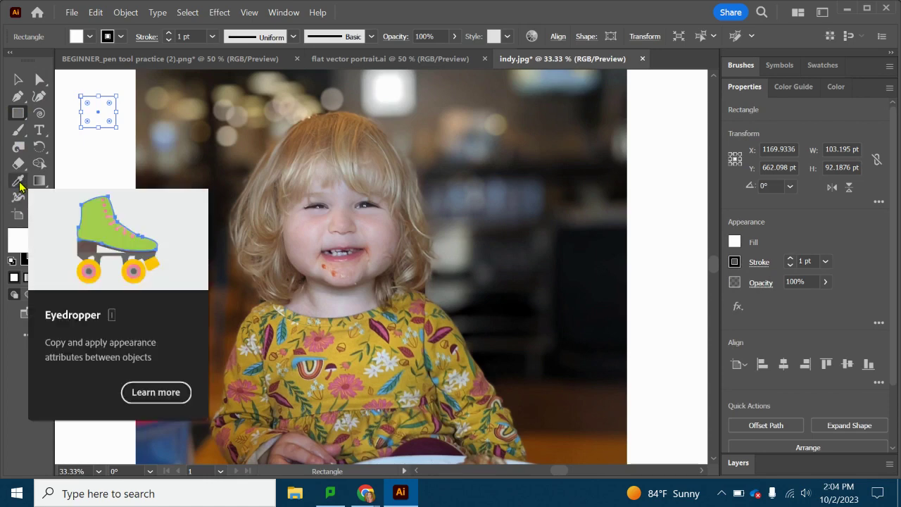
click(19, 182)
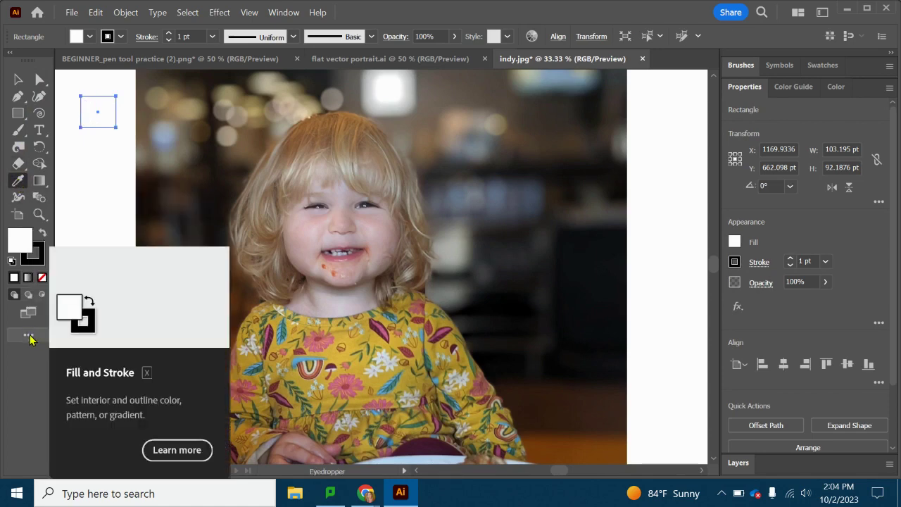
click(29, 336)
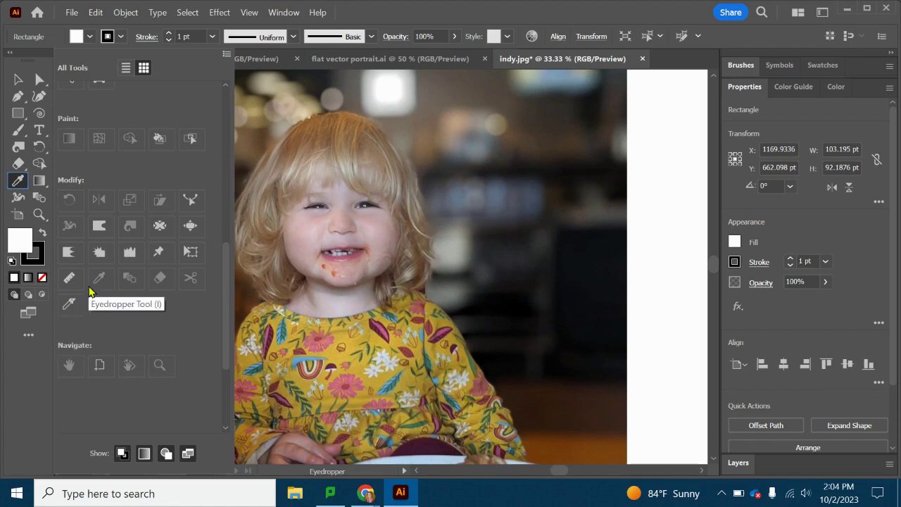
drag(100, 280, 14, 183)
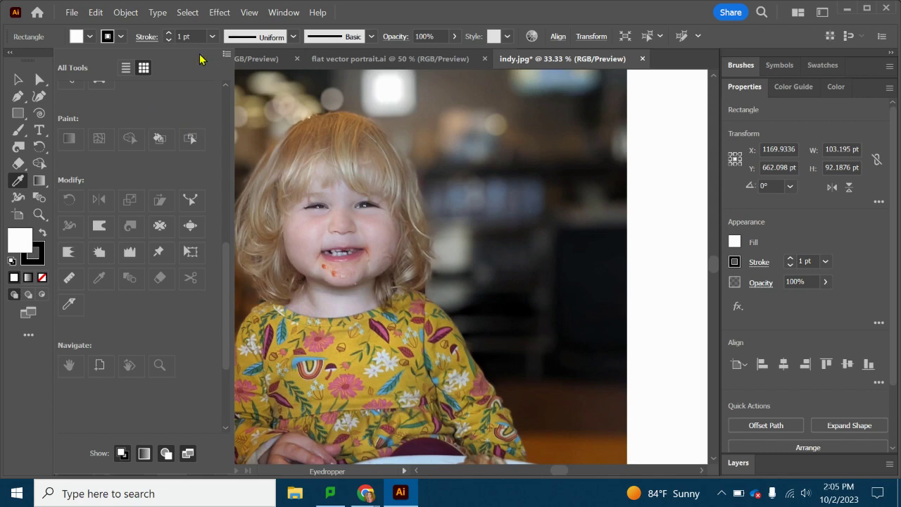
click(28, 334)
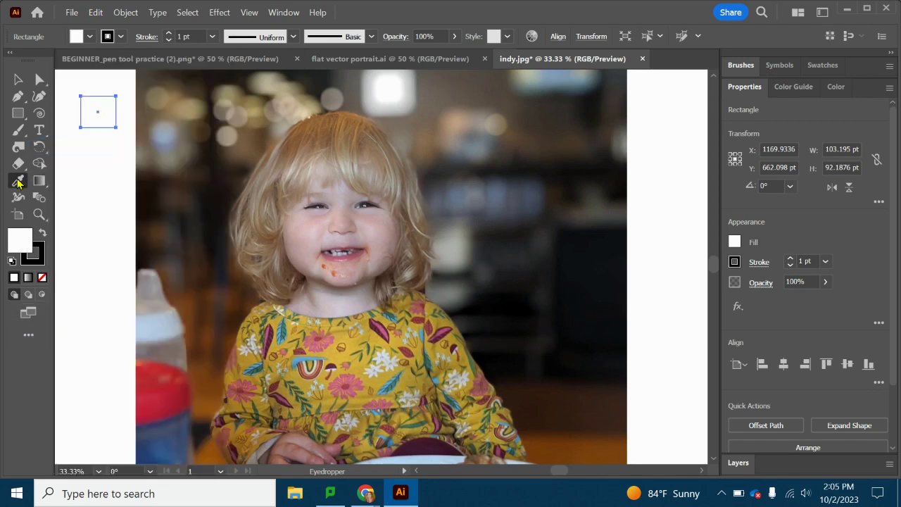
Step: Fill the swatch rectangle with the light pink skin tone sampled from the child's cheek
click(311, 227)
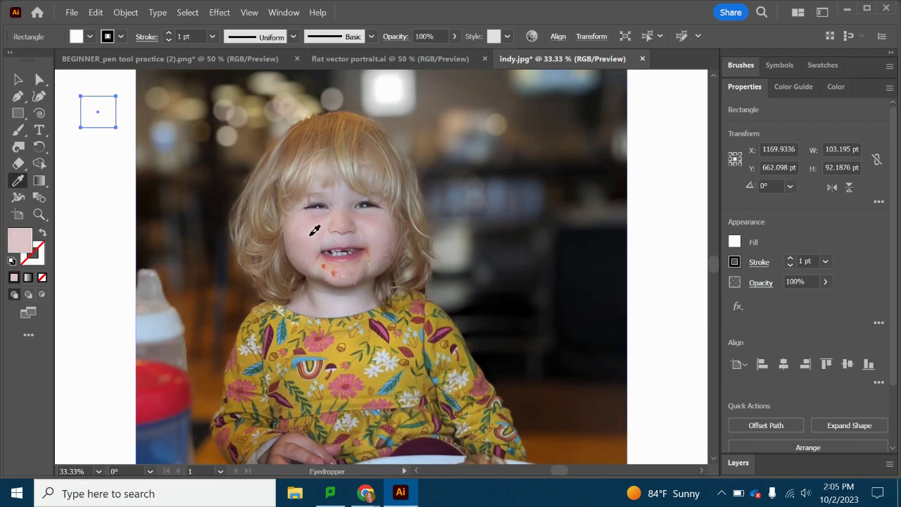
click(311, 239)
click(316, 235)
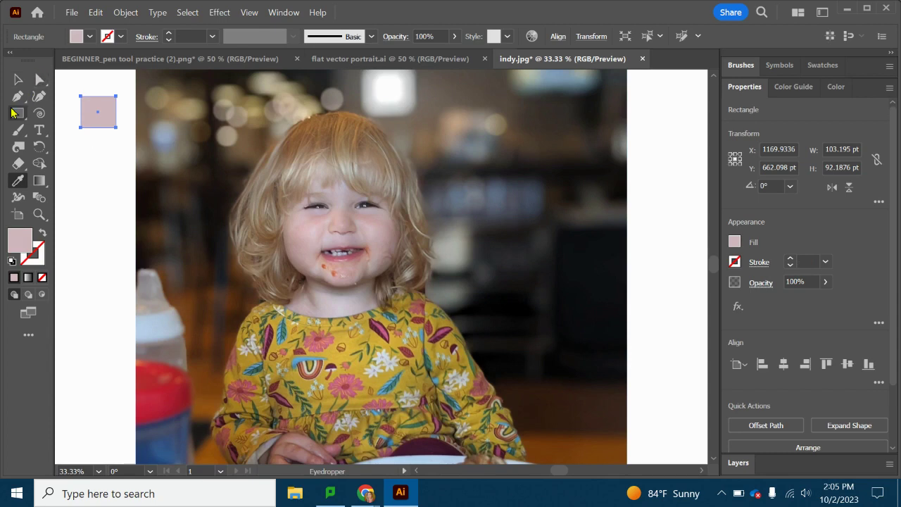
Step: Duplicate the light skin swatch and place the copy directly below it, aligned in a column
click(19, 81)
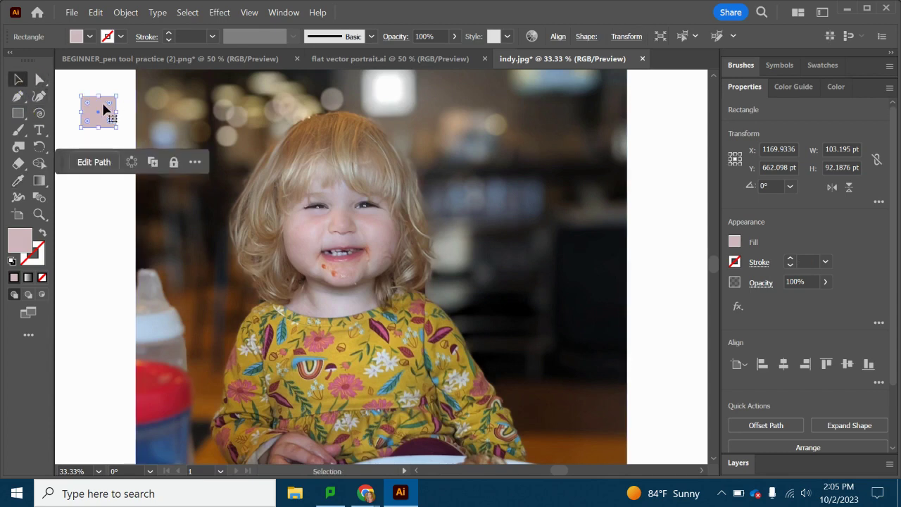
key(a)
key(ctrl+c)
key(ctrl+v)
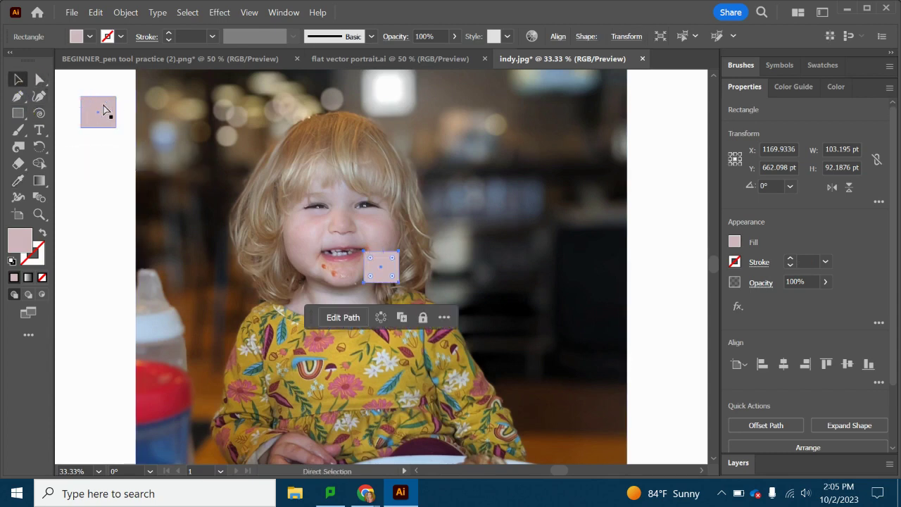
drag(381, 264, 99, 155)
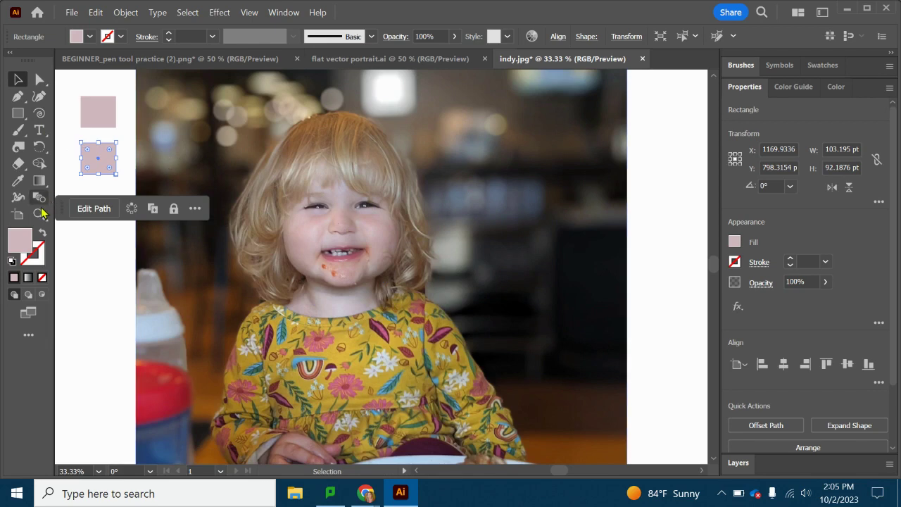
Step: Fill the second swatch with a darker brownish-pink skin shadow tone sampled beside the child's nose
click(18, 181)
click(352, 215)
click(356, 218)
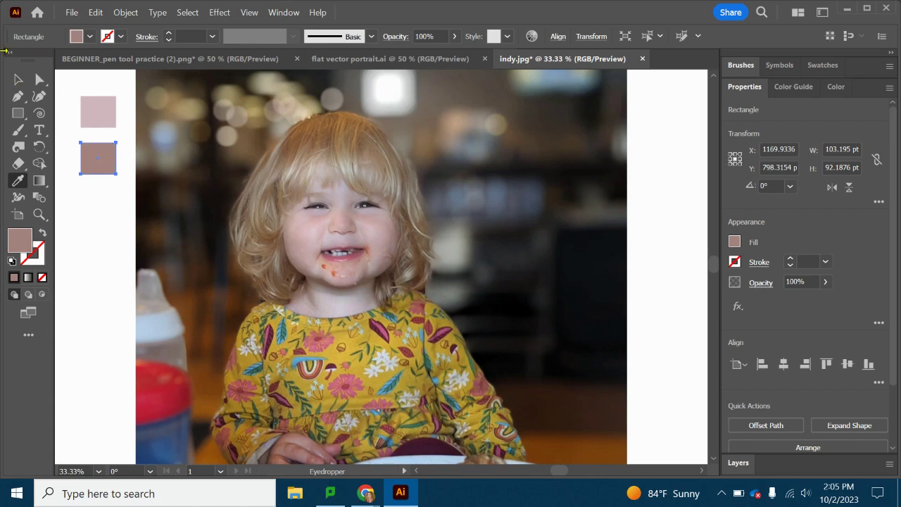
Step: Duplicate the darker skin swatch and place the copy beneath it as the third swatch in the column
click(19, 82)
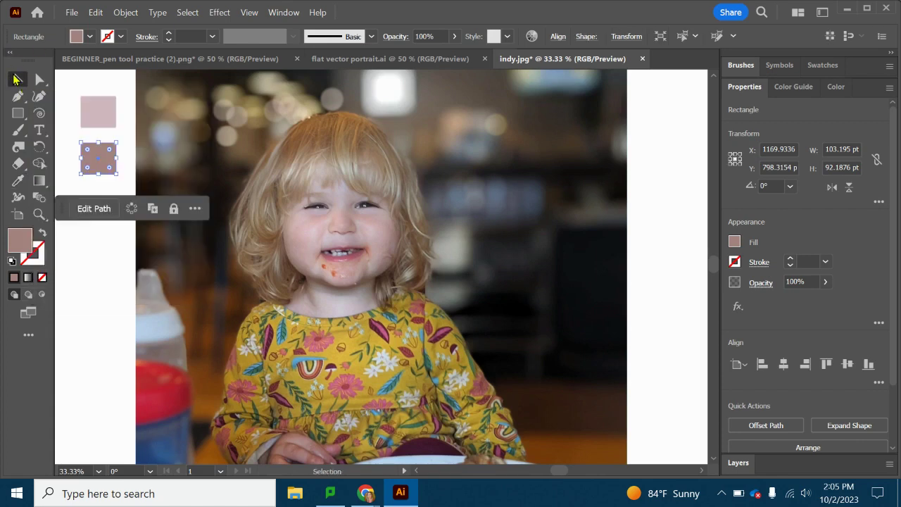
key(a)
key(ctrl+c)
key(ctrl+v)
drag(381, 257, 98, 199)
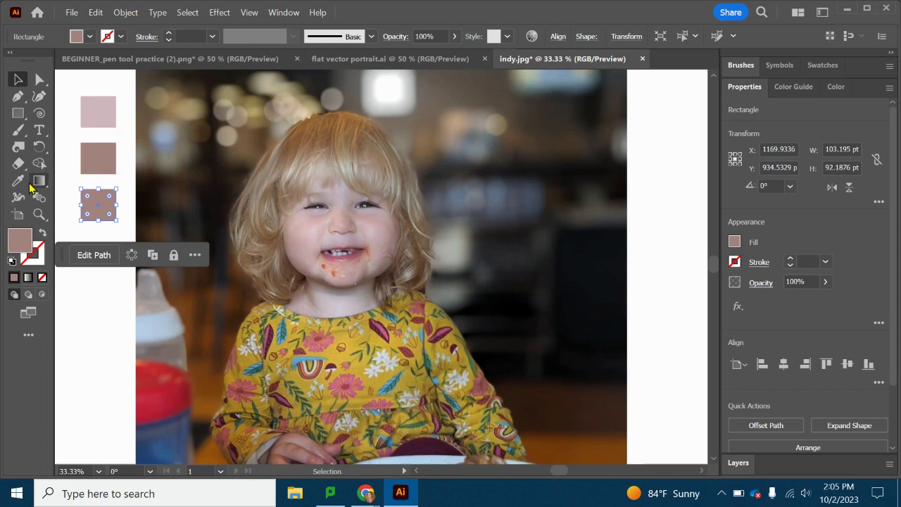
Step: Sample several spots in the child's blonde hair and fill the third swatch with a light beige hair tone
click(19, 183)
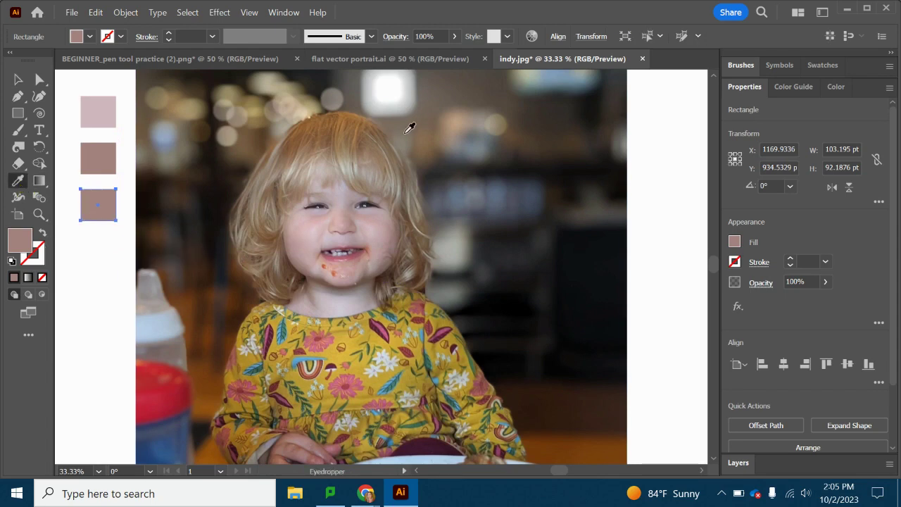
click(348, 128)
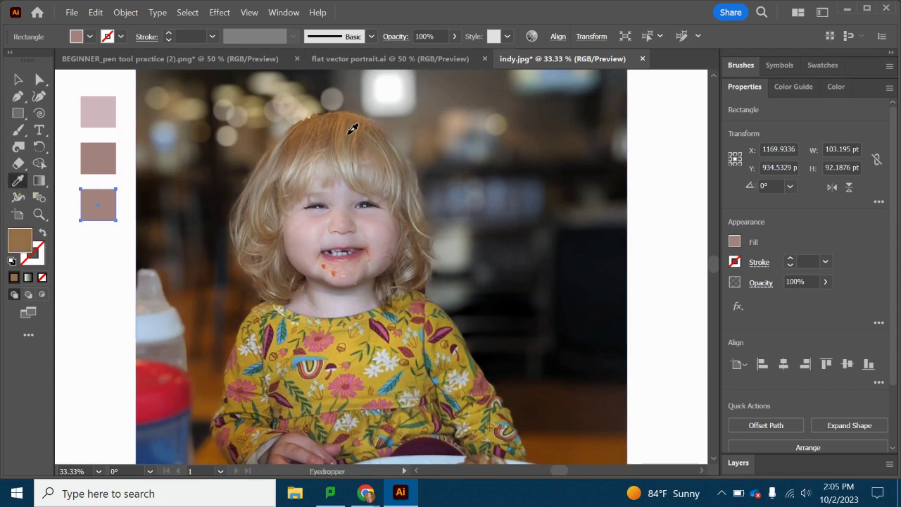
click(352, 129)
click(357, 139)
click(360, 149)
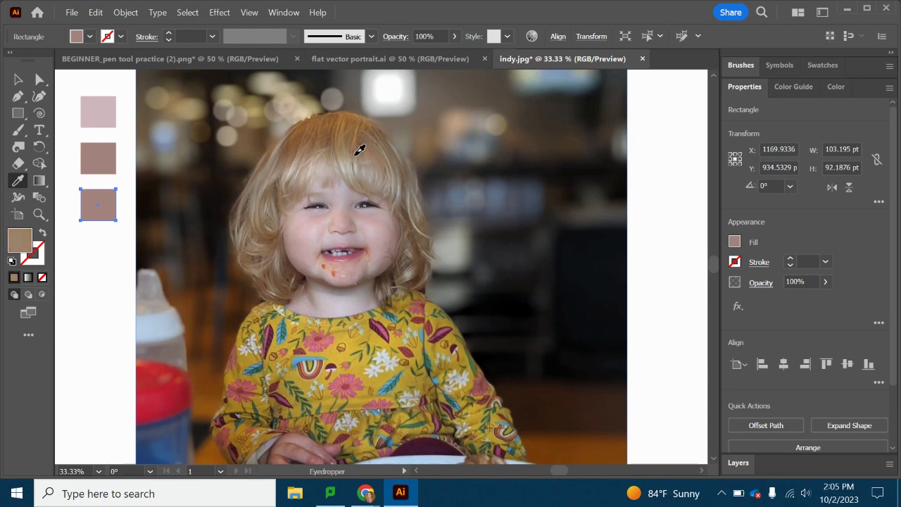
click(361, 153)
click(362, 160)
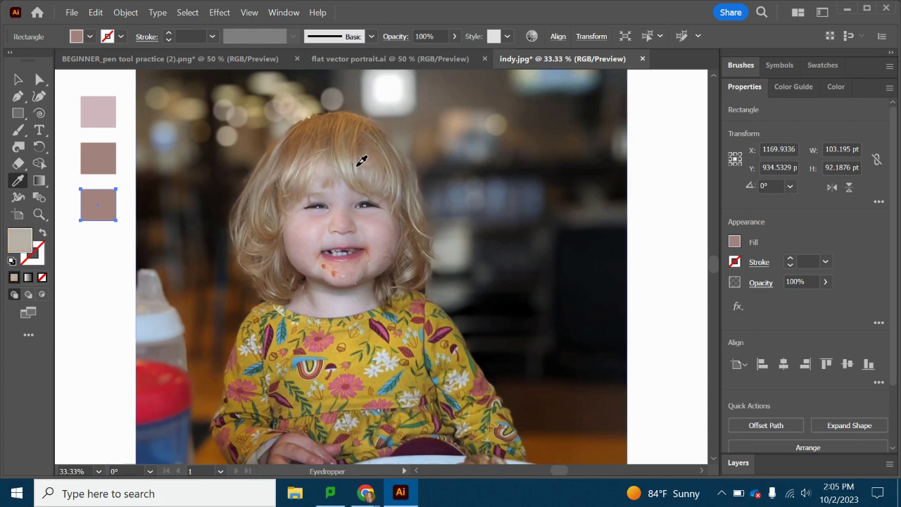
click(349, 157)
click(347, 155)
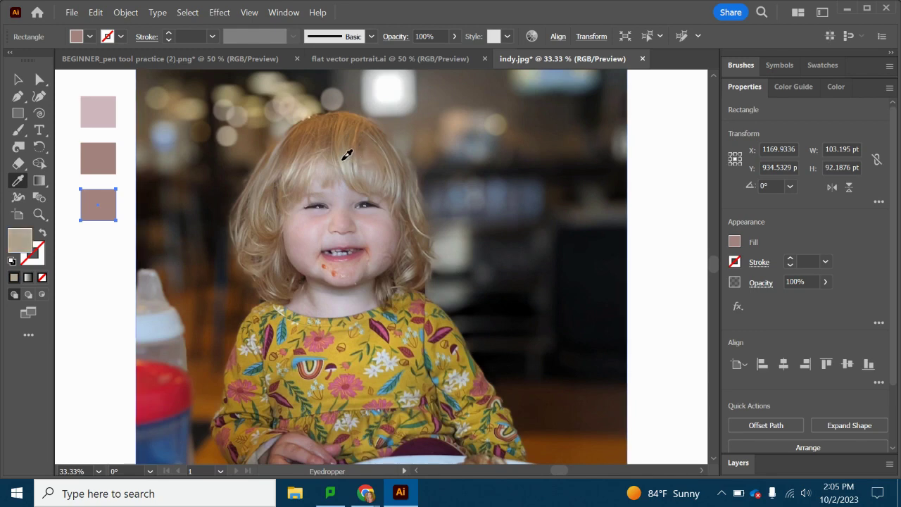
click(347, 155)
Step: Copy the hair swatch below itself and fill the copy with the pink sampled from the child's lower lip
click(18, 82)
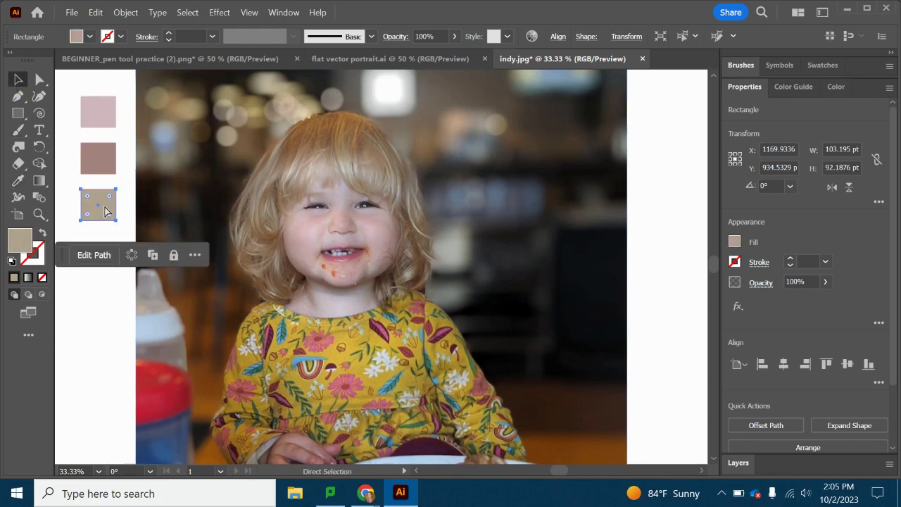
drag(106, 211, 100, 248)
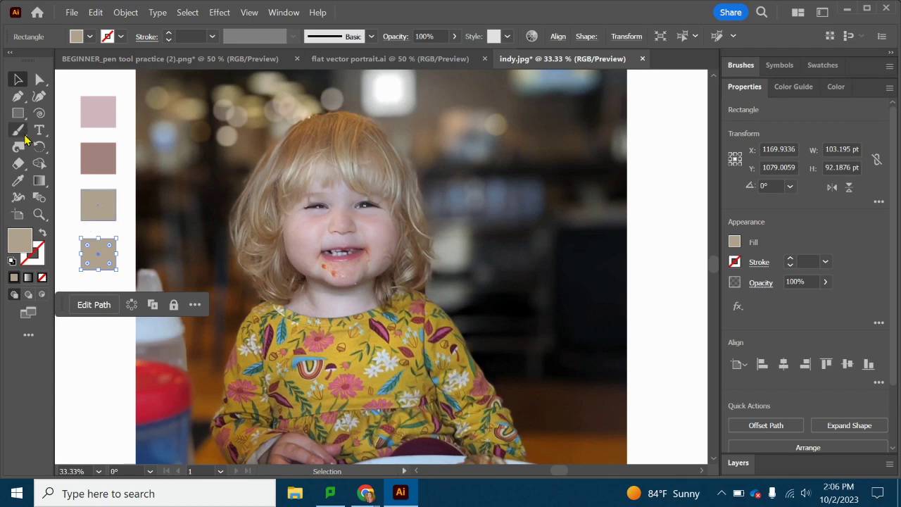
click(20, 182)
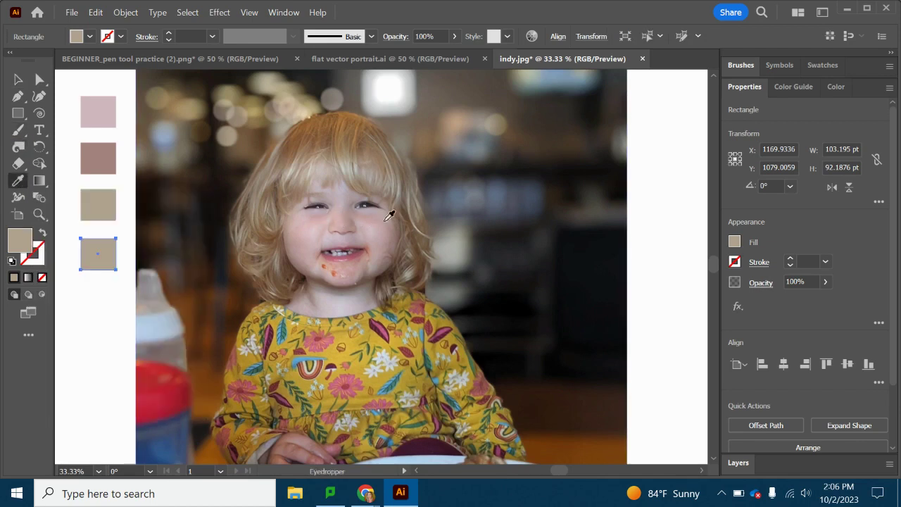
click(354, 255)
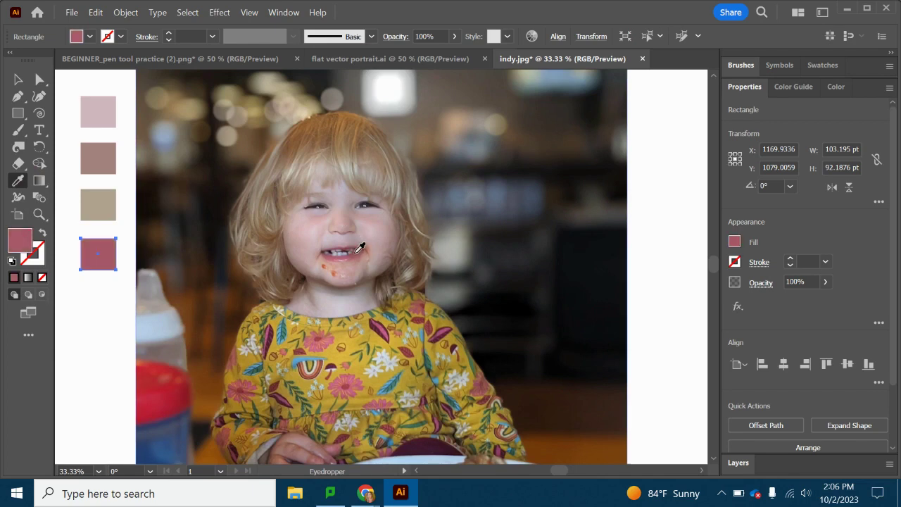
Step: Copy the pink lip swatch below itself and fill the copy with a darker mauve-red sampled from the upper lip
click(17, 81)
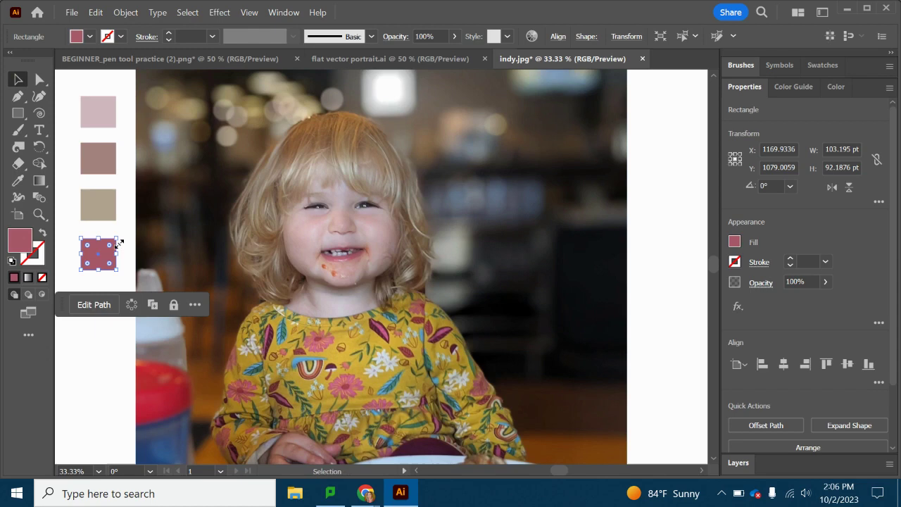
drag(118, 247, 100, 301)
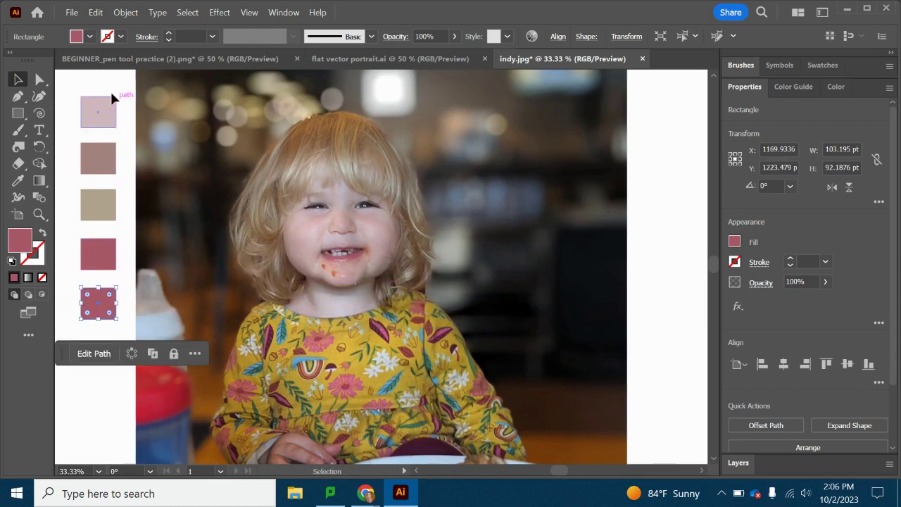
click(18, 181)
click(355, 241)
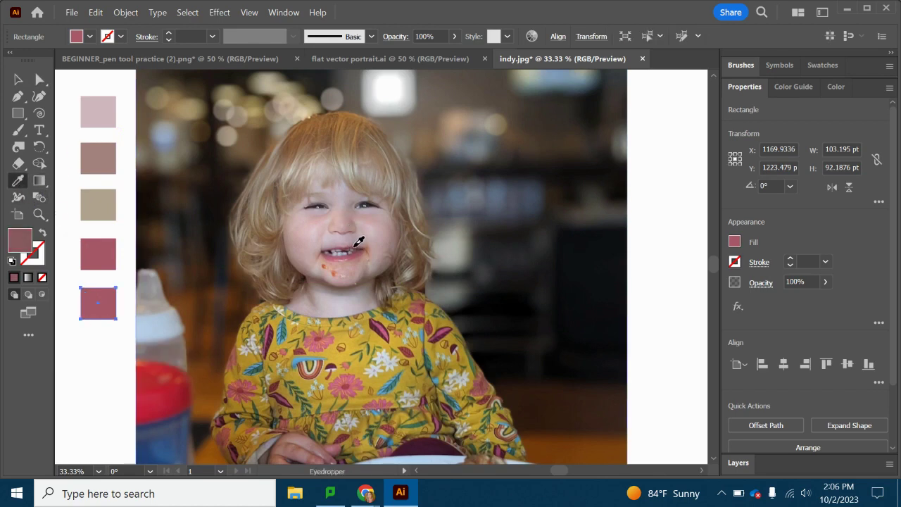
click(357, 242)
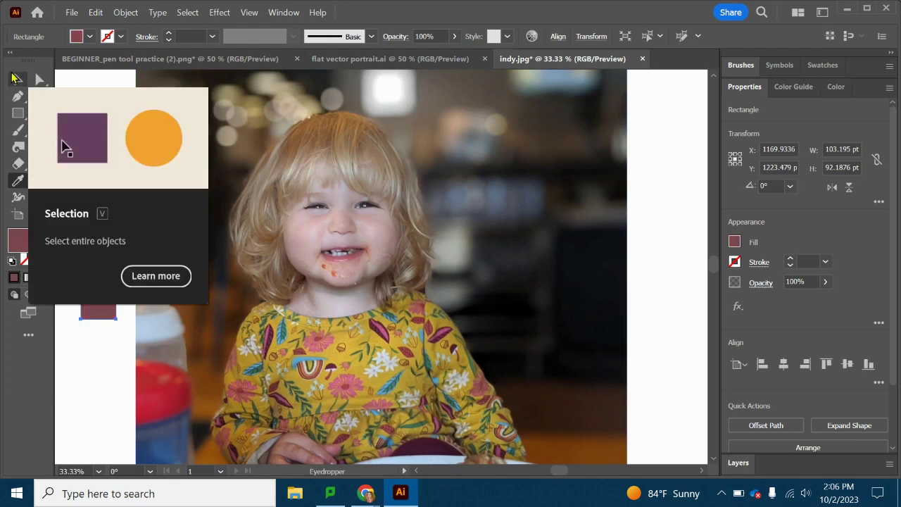
click(16, 78)
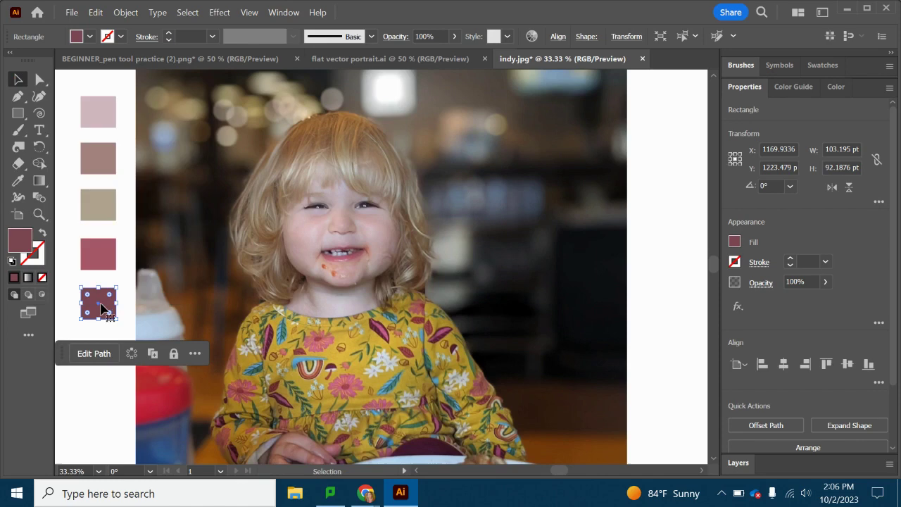
Step: Copy the mauve-red lip swatch below itself and fill the copy with yellow sampled from the child's dress
drag(102, 308, 103, 355)
click(17, 183)
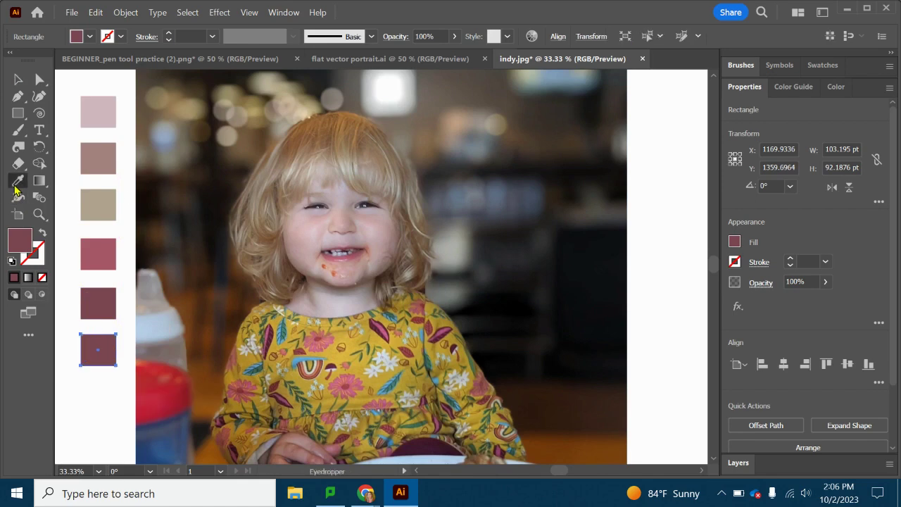
click(356, 350)
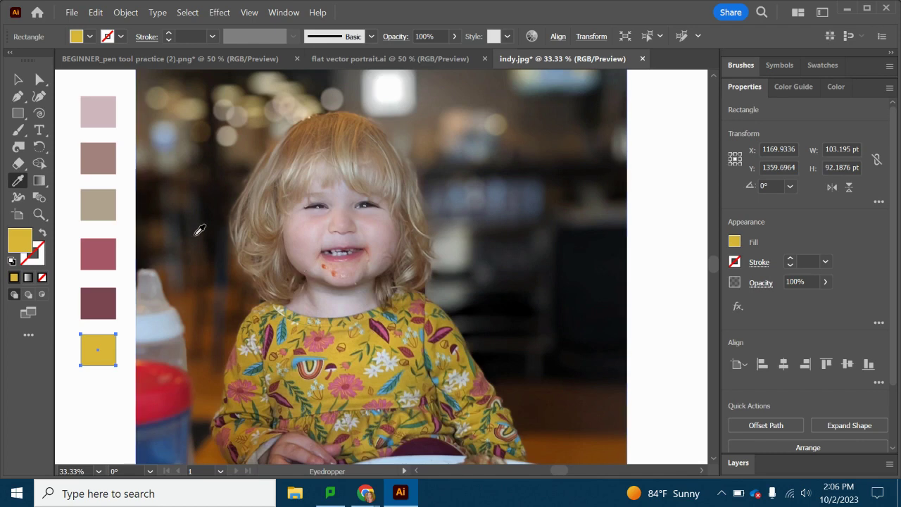
Step: Refill the sixth swatch with the dark brown sampled from the child's upper lash line, working at 100% zoom
click(99, 471)
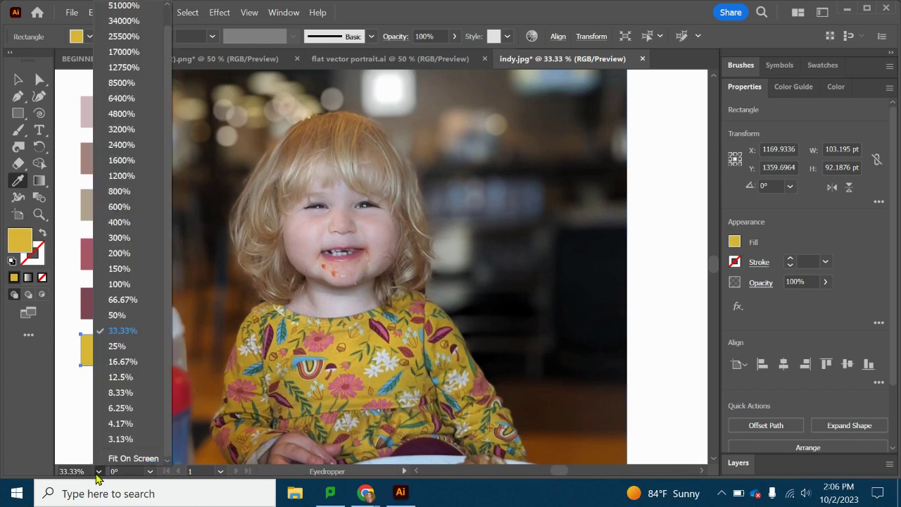
click(113, 283)
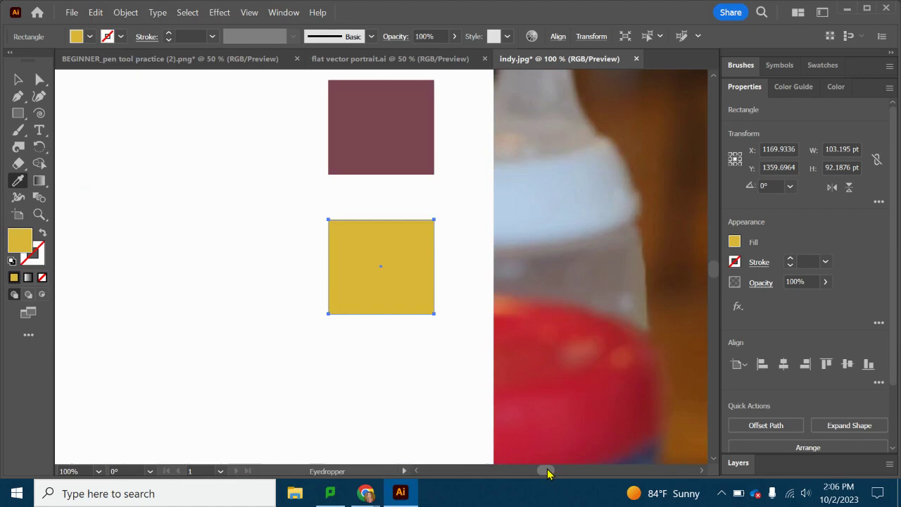
drag(547, 471, 558, 473)
scroll(512, 374, up, 2)
scroll(507, 363, up, 6)
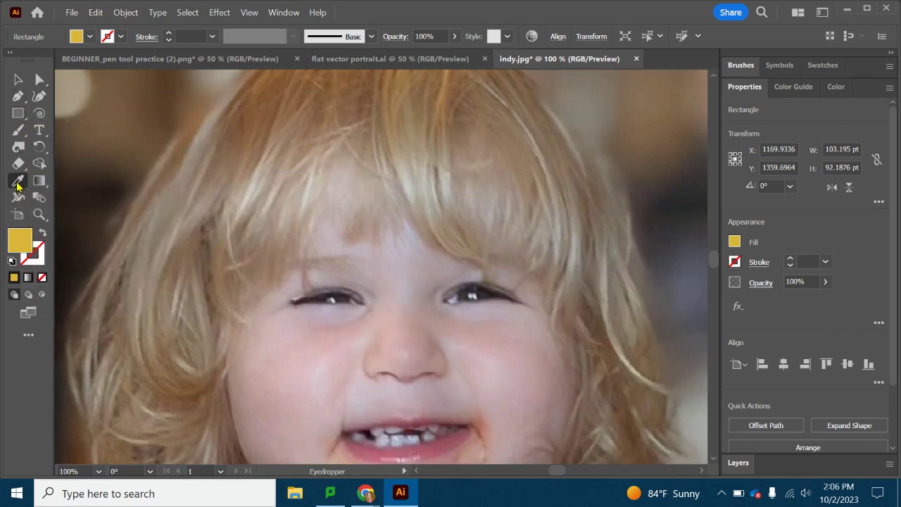
click(349, 293)
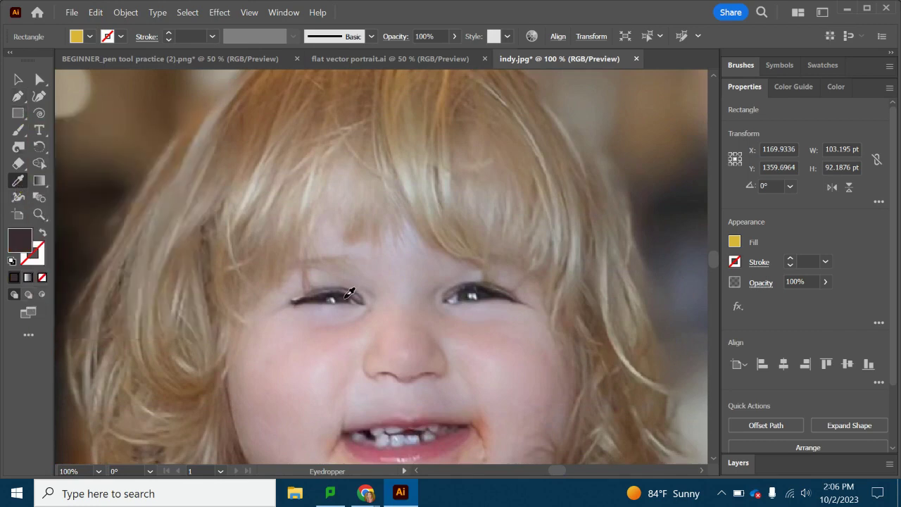
click(98, 471)
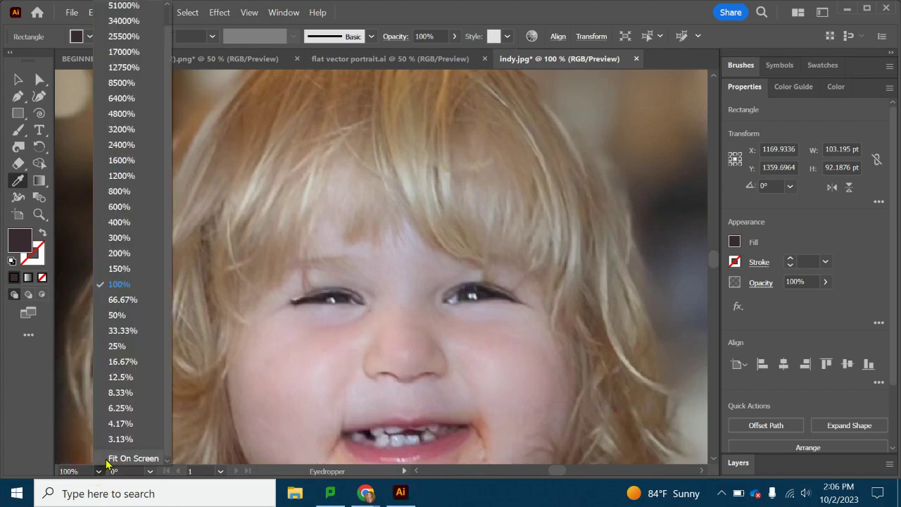
click(121, 315)
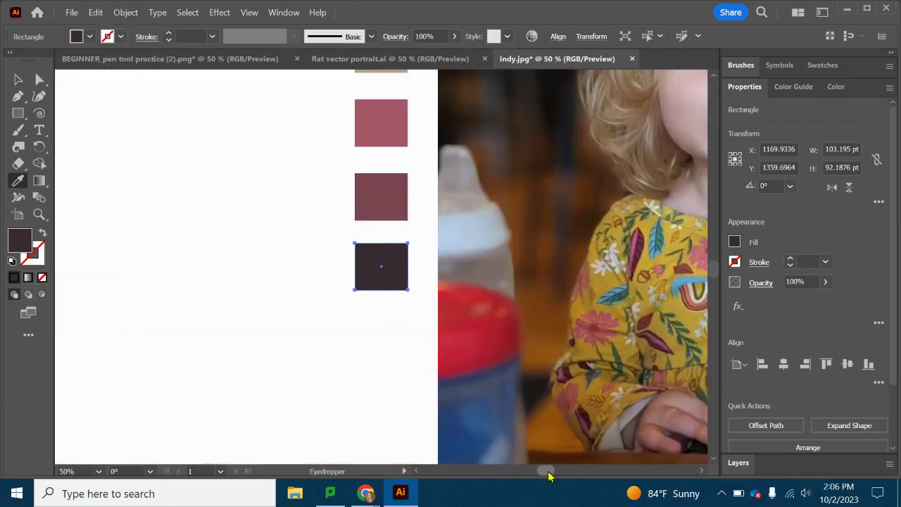
mouse_move(540, 471)
mouse_down()
mouse_move(559, 471)
mouse_move(550, 470)
mouse_up()
scroll(215, 303, up, 1)
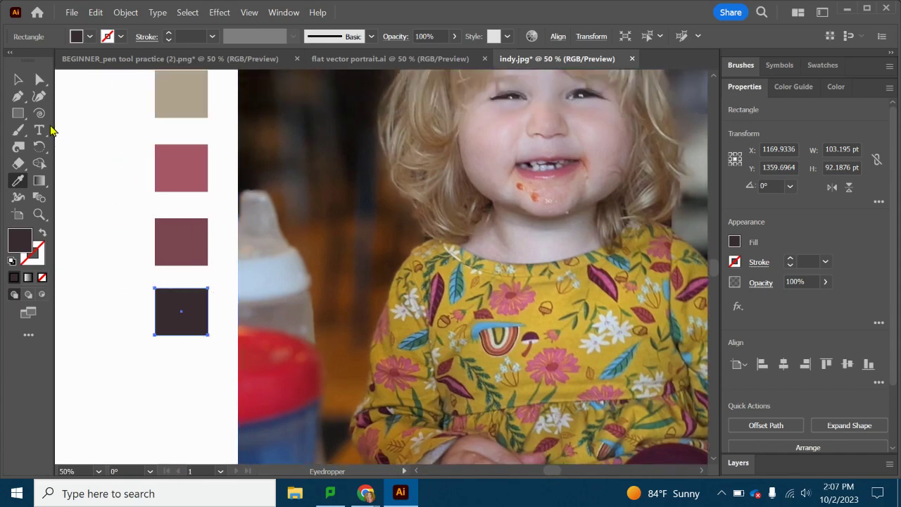
Step: Copy the dark brown swatch below itself and fill the copy with mustard yellow sampled from the dress
click(18, 79)
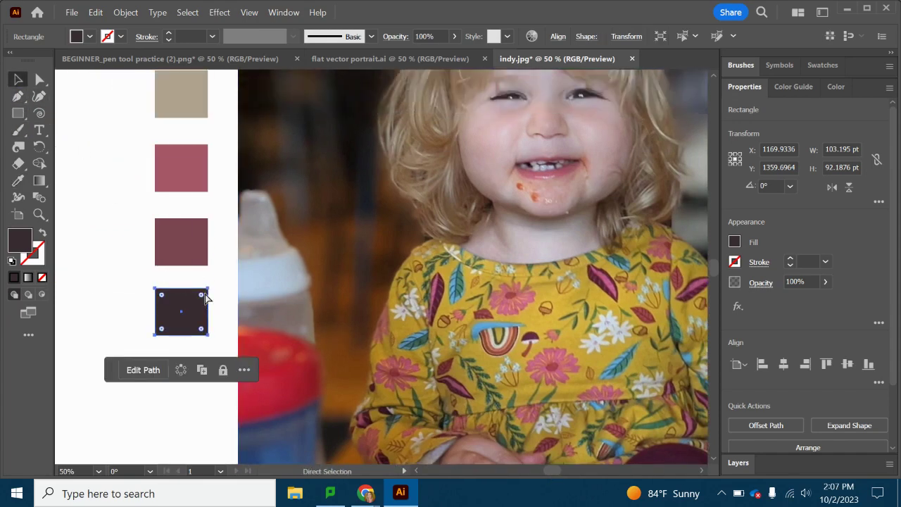
key(ctrl+c)
key(ctrl+v)
drag(391, 260, 190, 377)
click(19, 181)
click(518, 362)
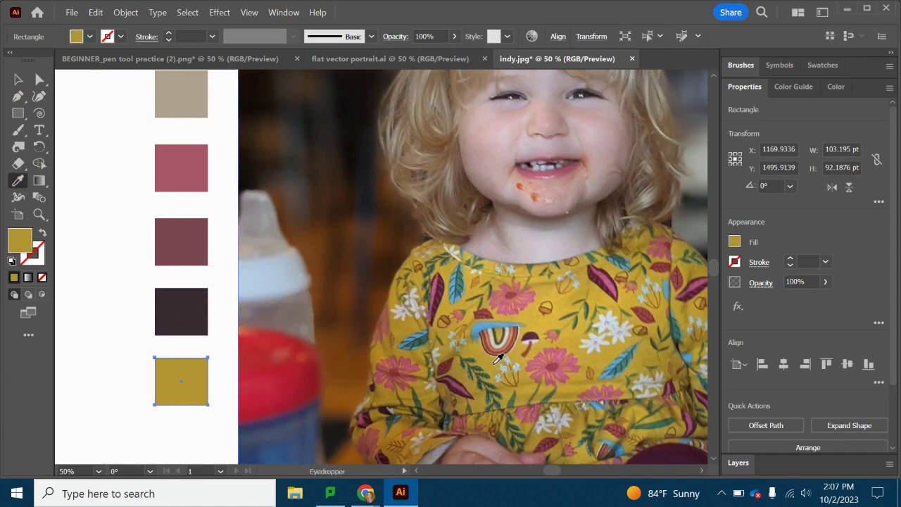
Step: Add a new layer above the photo and swatches, and lock Layer 1
click(19, 79)
scroll(562, 296, up, 5)
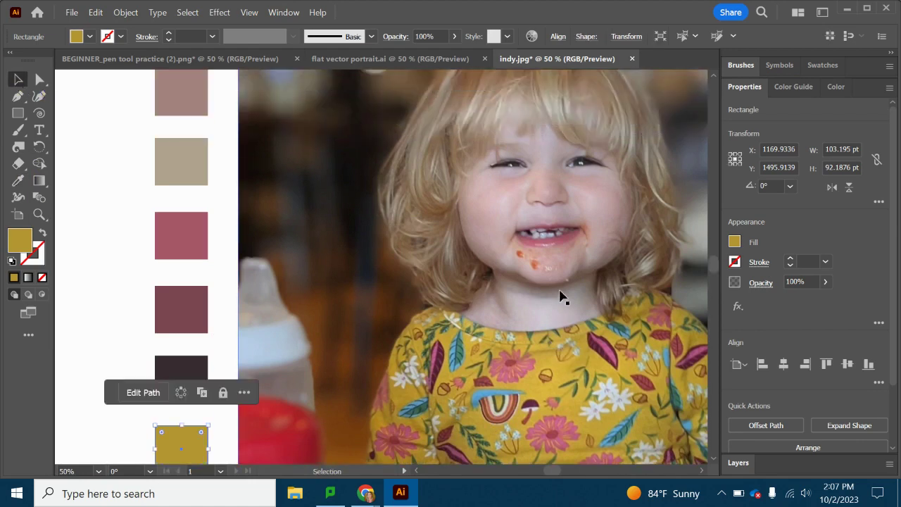
scroll(561, 296, down, 2)
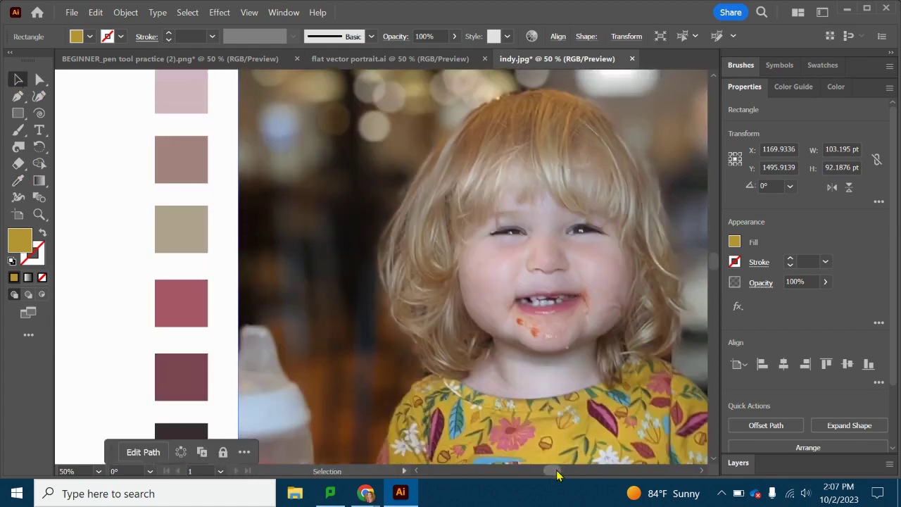
drag(556, 477, 560, 478)
click(18, 95)
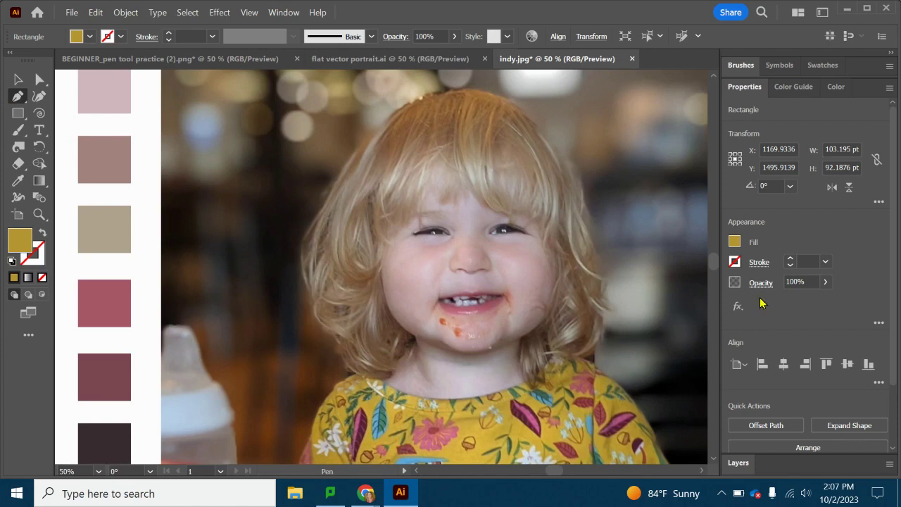
click(748, 465)
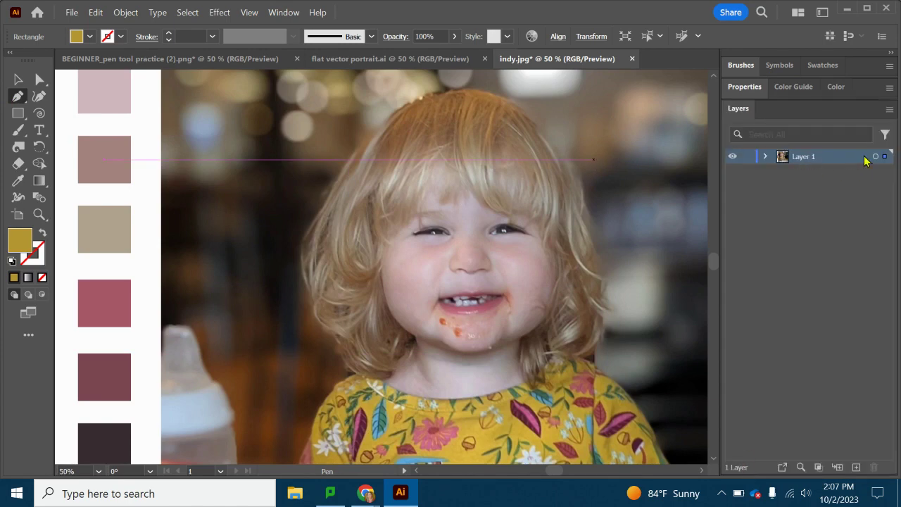
click(857, 468)
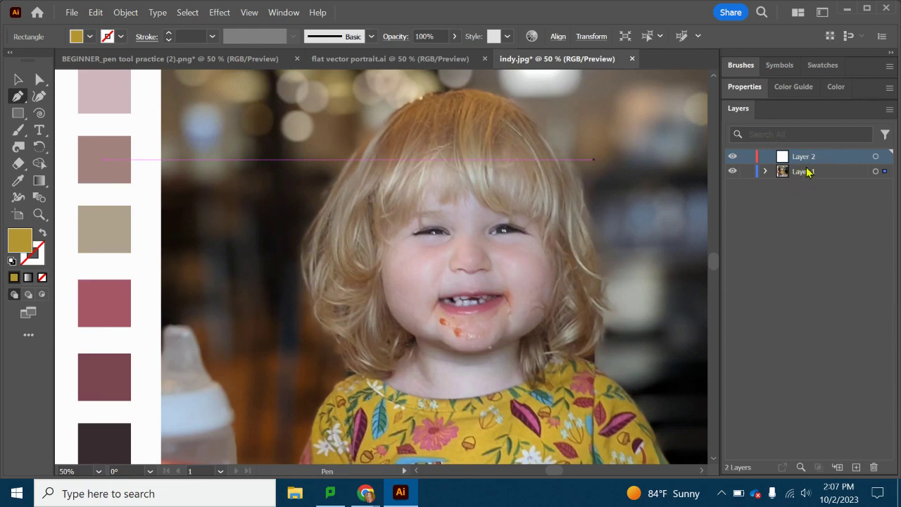
click(748, 172)
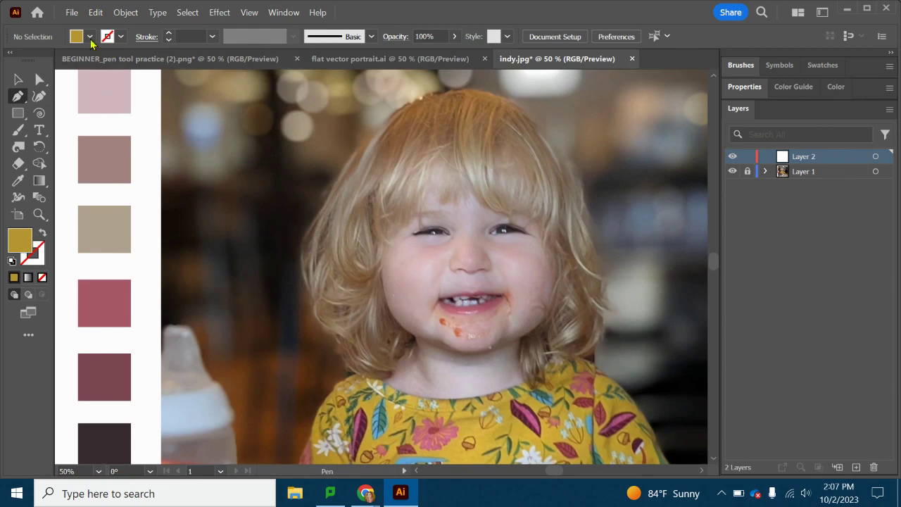
Step: Trace a closed face shape around the child's face with the Pen tool, filled with the light skin swatch color
click(20, 181)
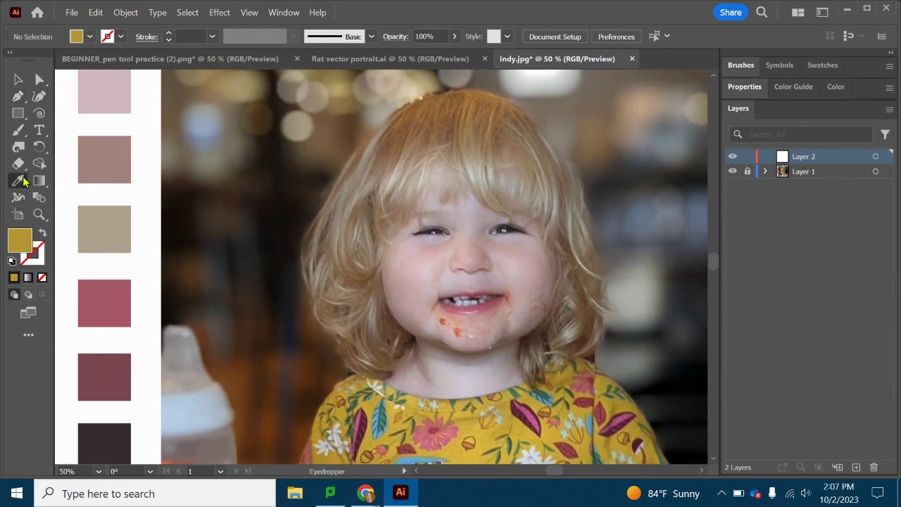
click(108, 89)
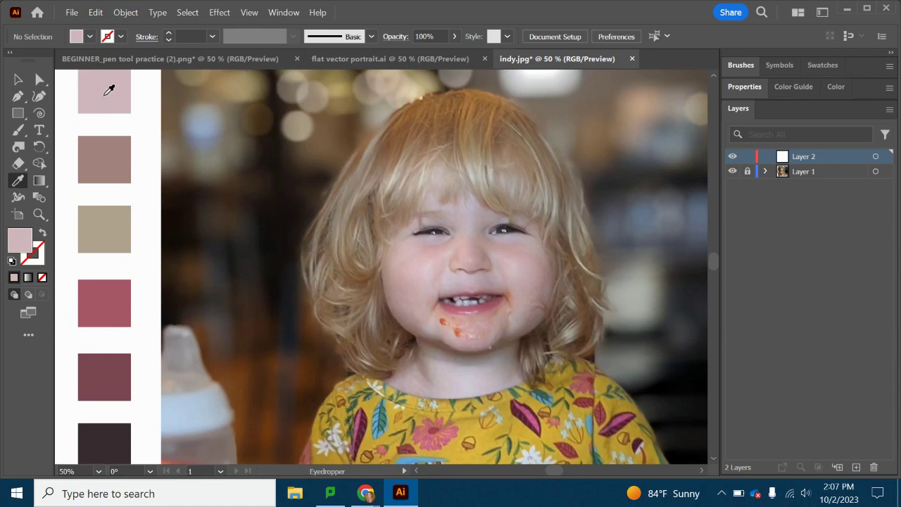
click(19, 97)
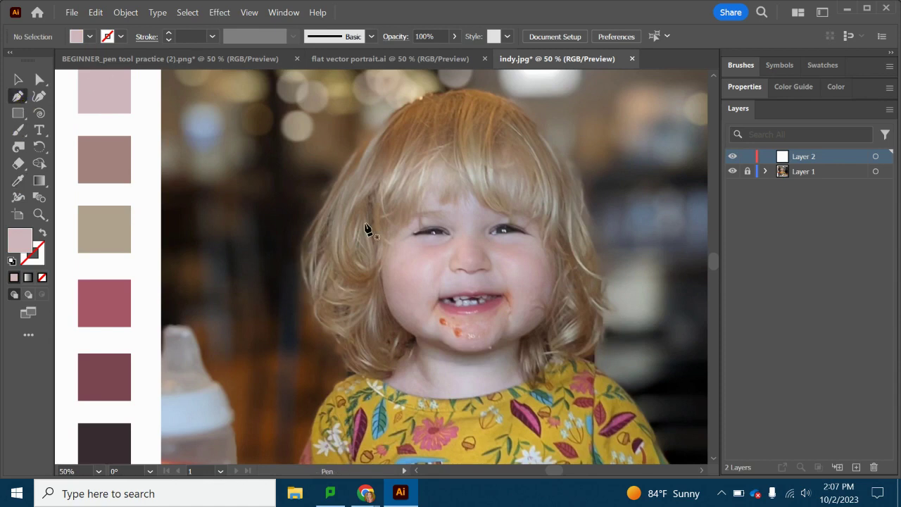
click(380, 191)
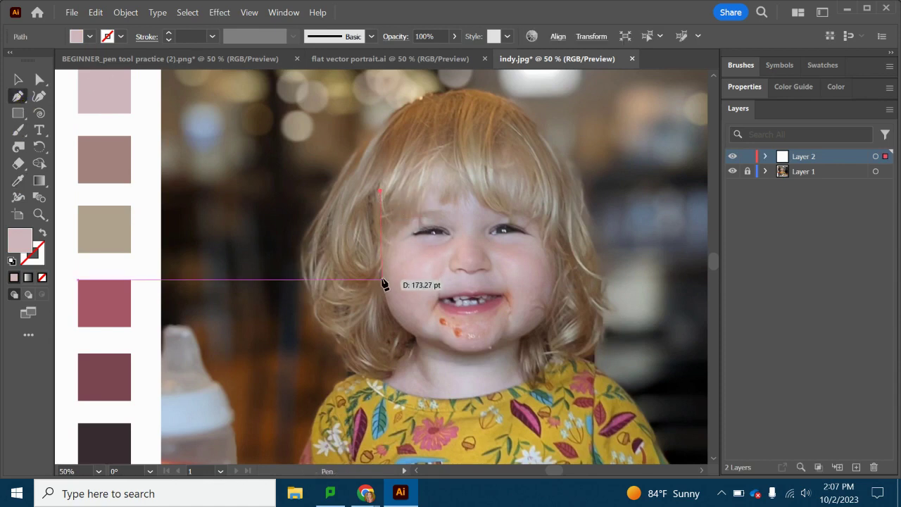
click(382, 279)
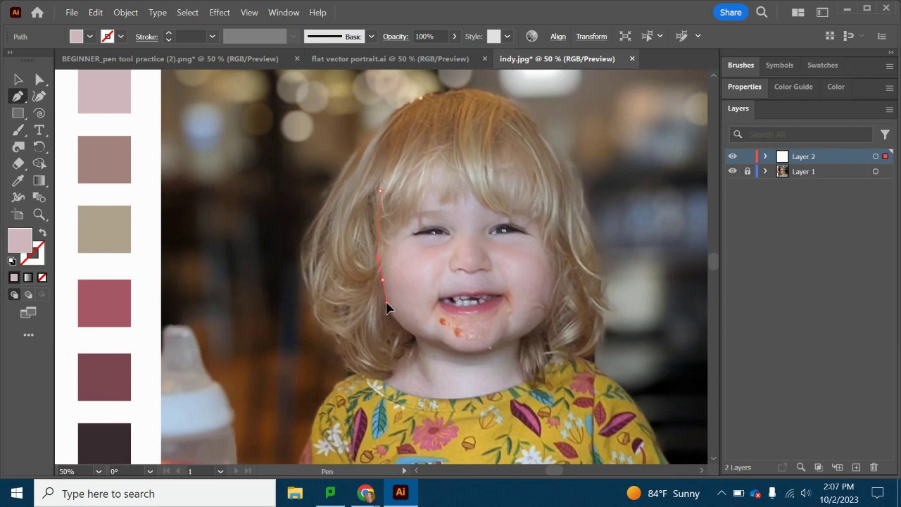
drag(387, 303, 381, 197)
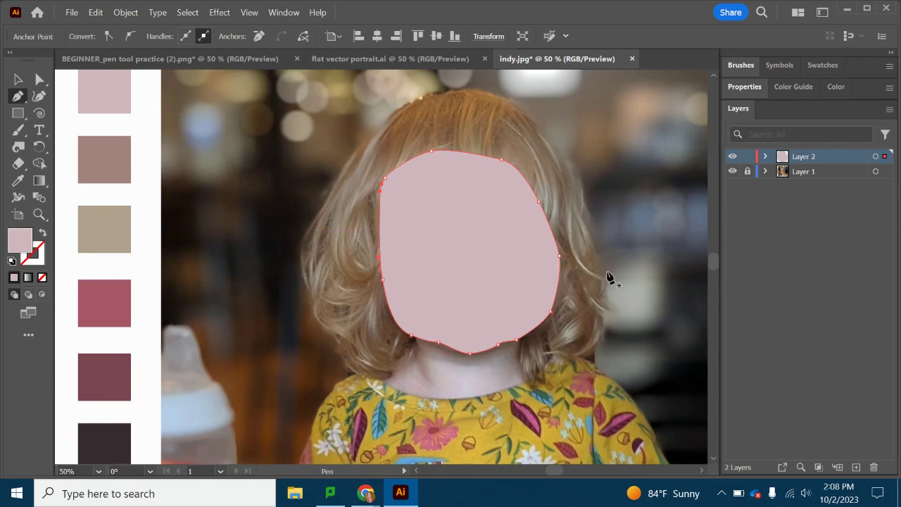
Step: Hide and show the traced face shape to compare it with the photo, and rename its layer "face"
click(732, 157)
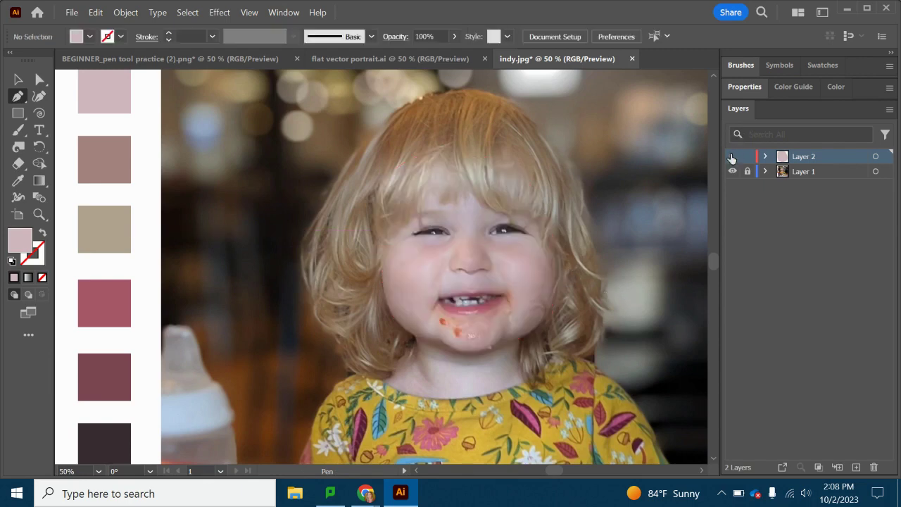
click(732, 157)
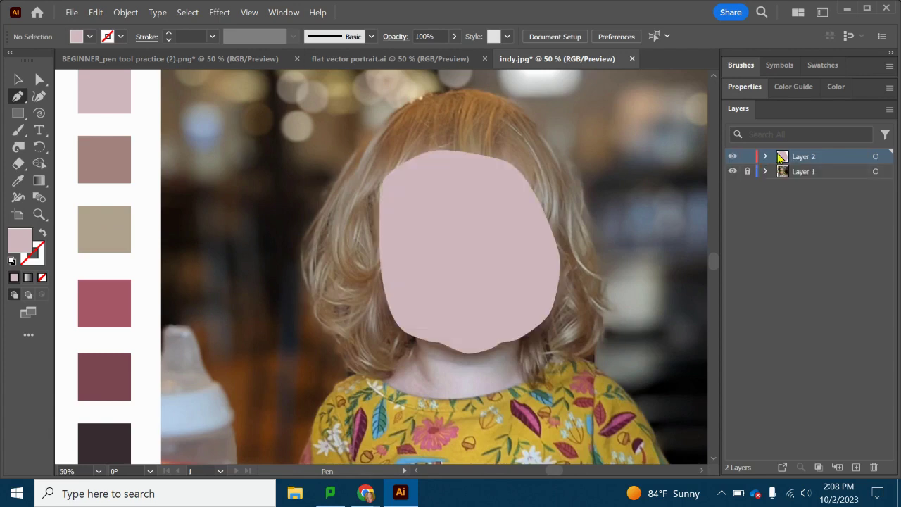
double_click(805, 157)
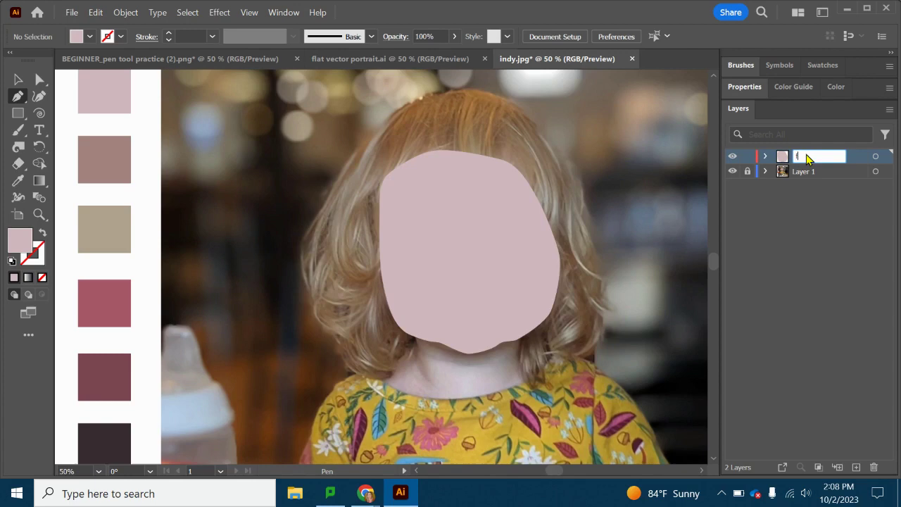
text(face)
key(Return)
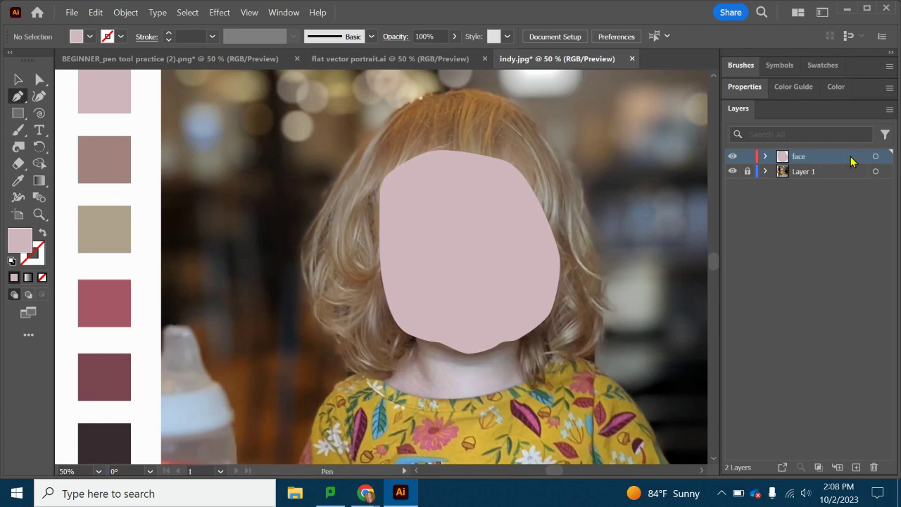
Step: Hide the face layer and add a new layer named "hair" above it
click(731, 157)
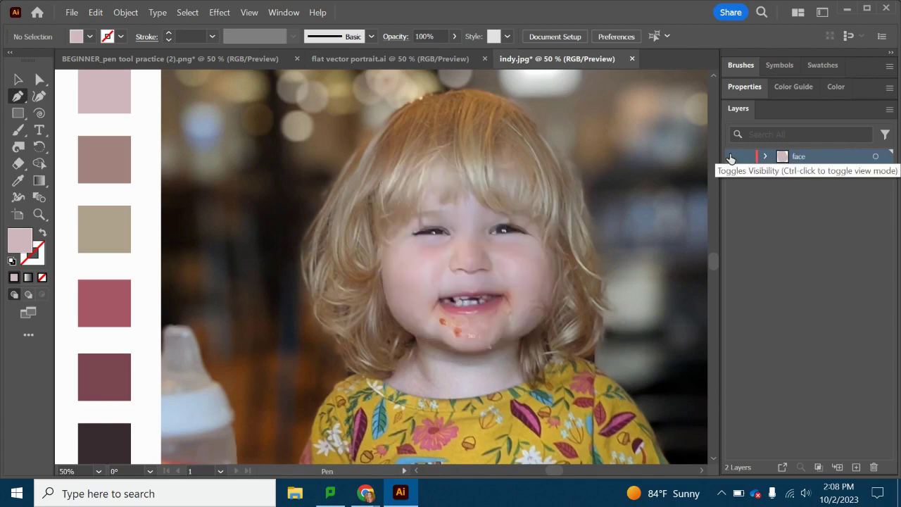
click(857, 467)
double_click(799, 156)
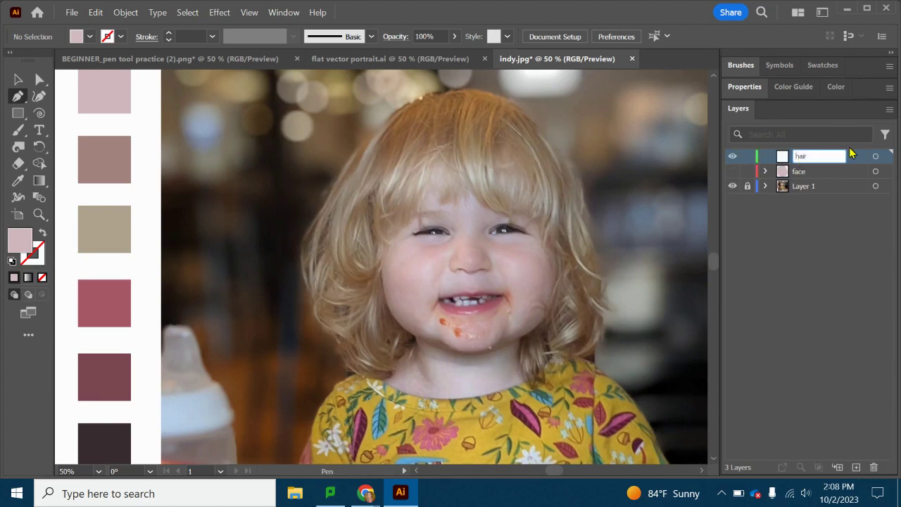
key(Return)
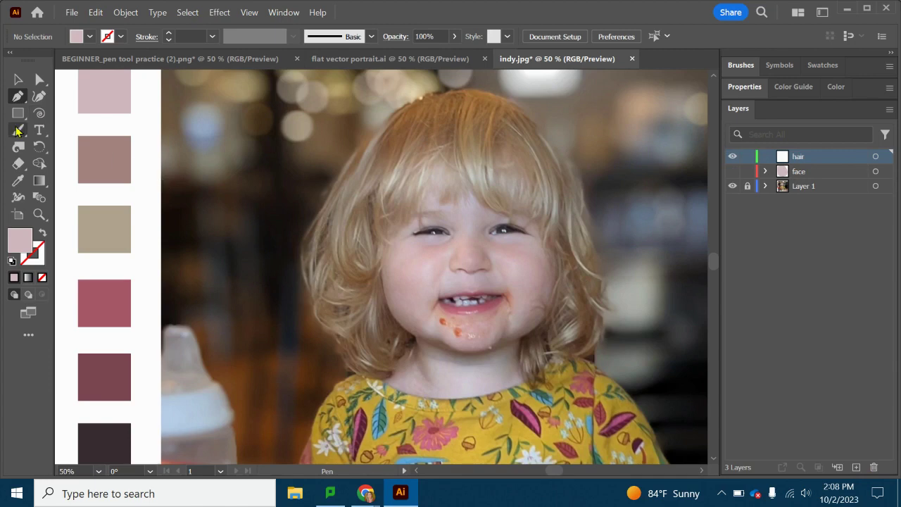
Step: Sample the tan hair swatch beside the photo as the fill color for the hair shape
click(21, 185)
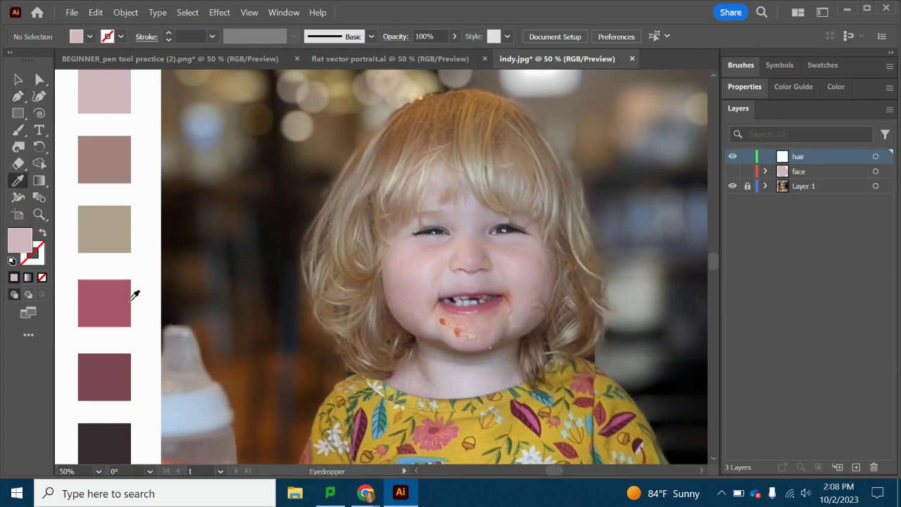
scroll(86, 293, down, 2)
click(100, 188)
scroll(312, 298, up, 4)
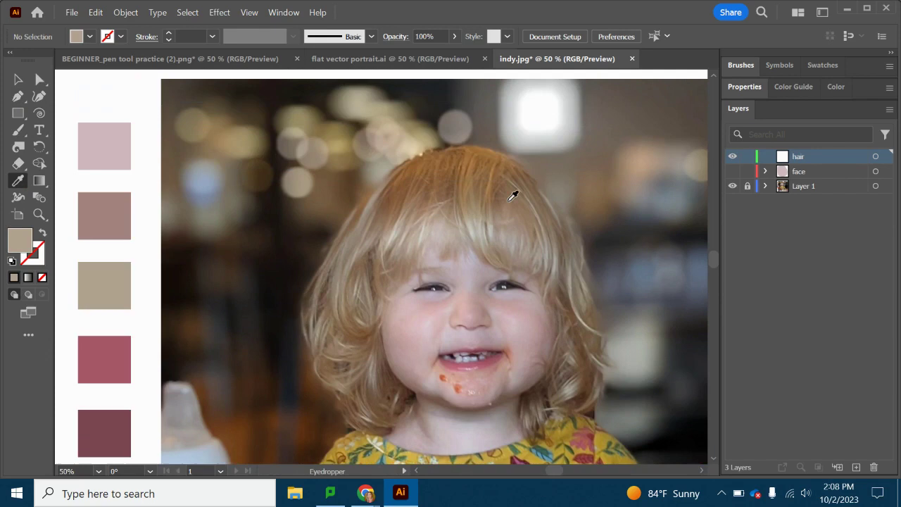
scroll(298, 298, down, 1)
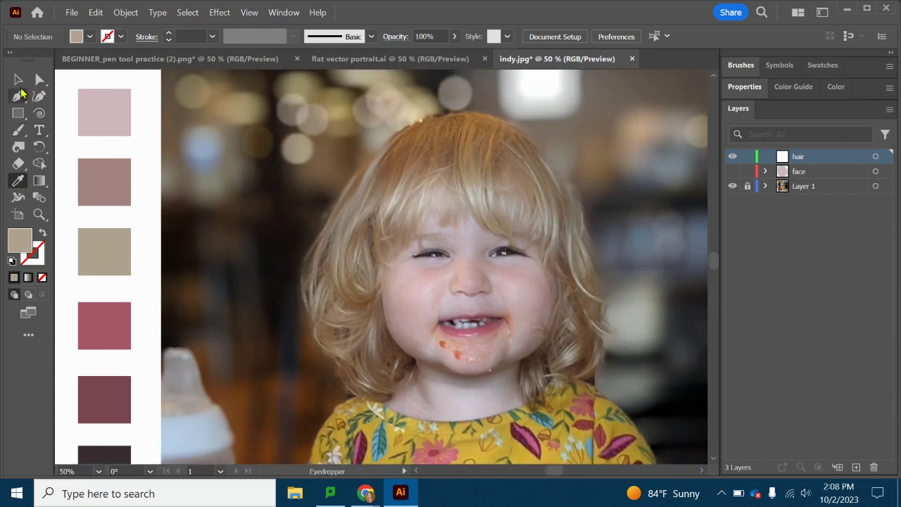
Step: Trace the outer hair edge with the Pen tool from the crown down the photo's left side to the hair tips and jaw
click(19, 96)
click(408, 128)
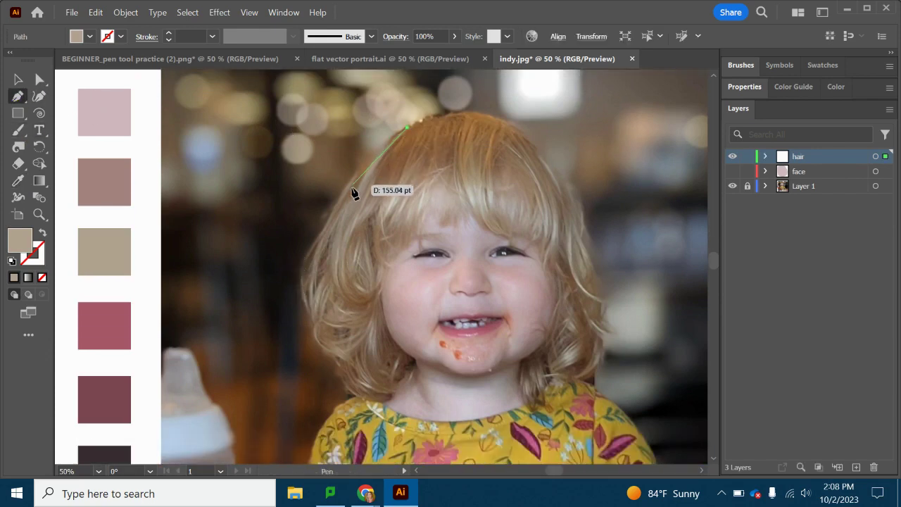
click(340, 198)
click(332, 212)
click(325, 227)
drag(306, 253, 303, 268)
drag(306, 312, 413, 372)
drag(416, 369, 416, 368)
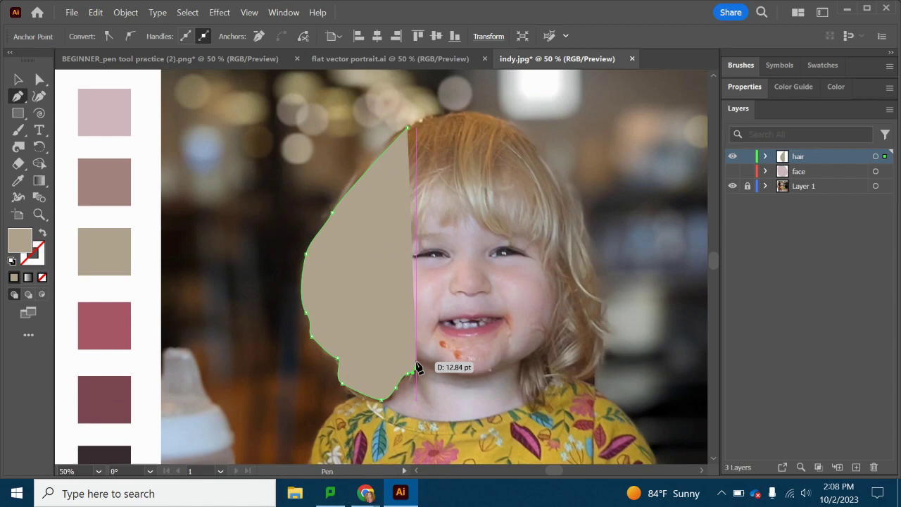
click(417, 359)
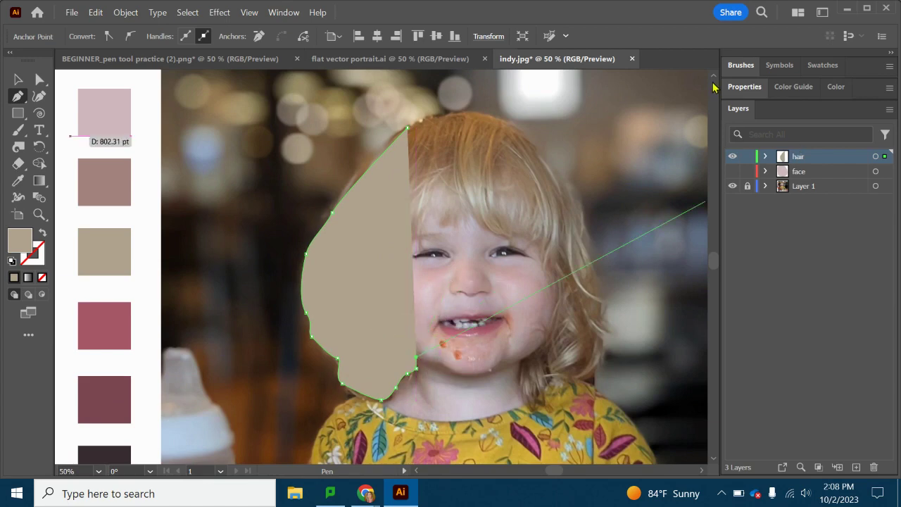
Step: Lower the unfinished hair shape's opacity to 46% so the photo can be traced through it
click(741, 65)
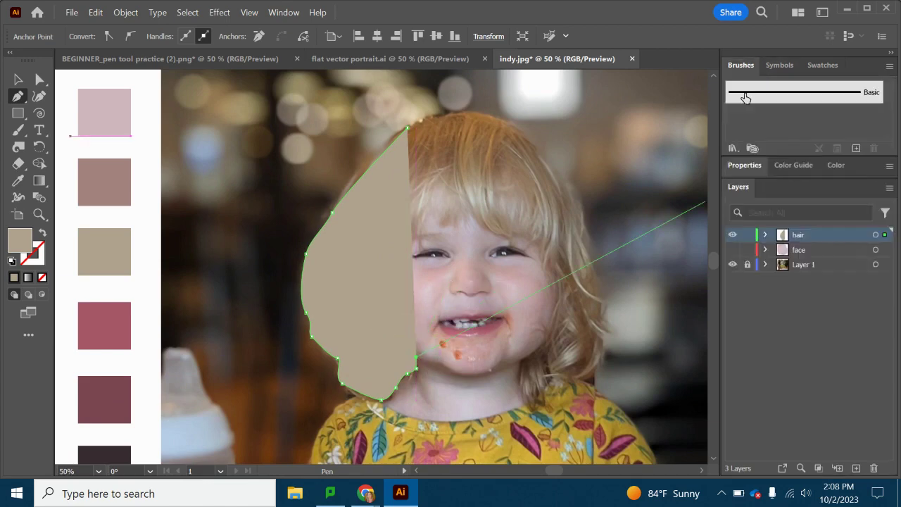
click(745, 167)
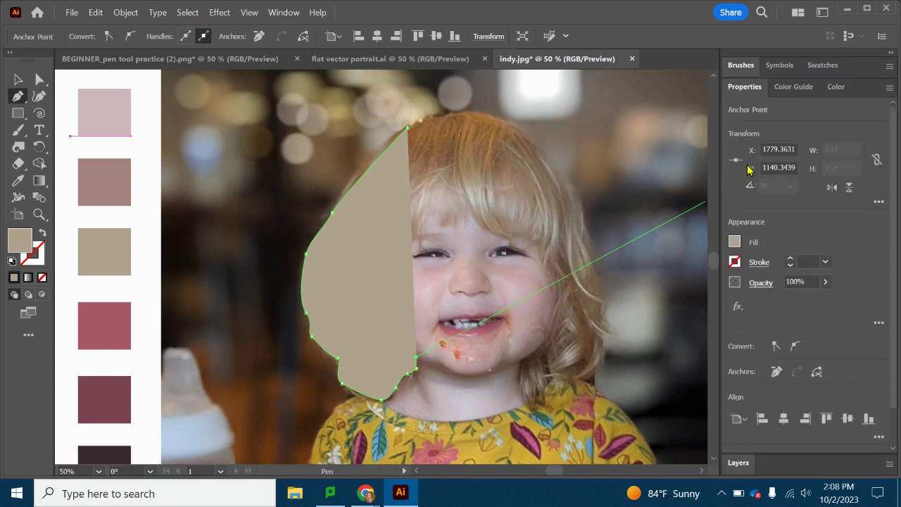
click(826, 281)
drag(824, 301, 796, 301)
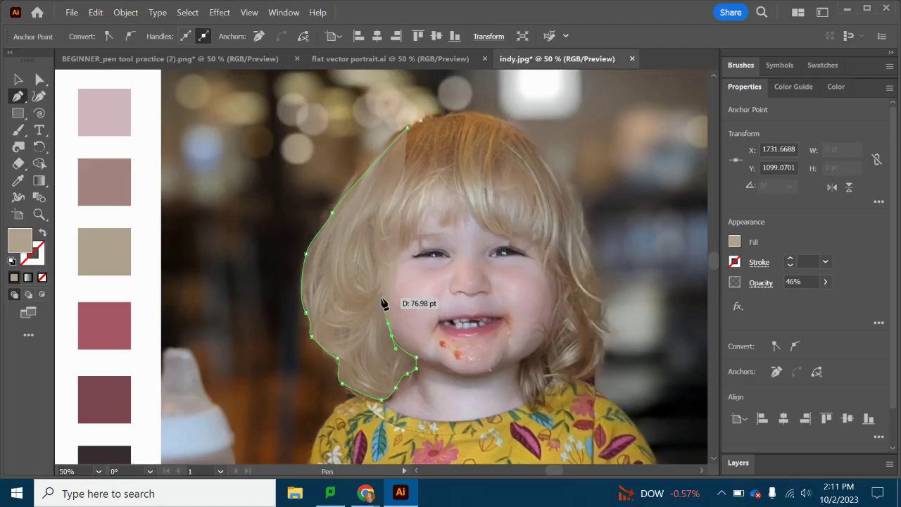
Step: Continue the hair path up the inner edge along the cheek and temple to the first pointed bang
click(382, 303)
drag(381, 287, 423, 210)
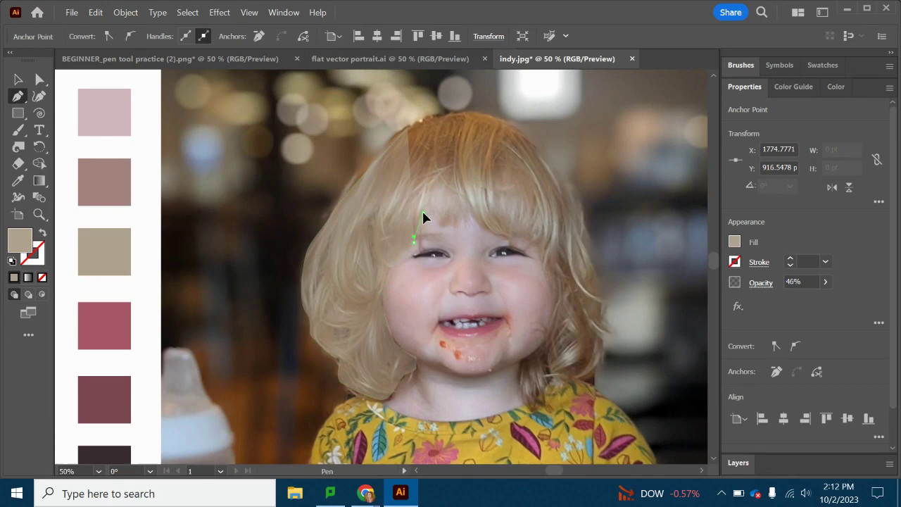
click(420, 251)
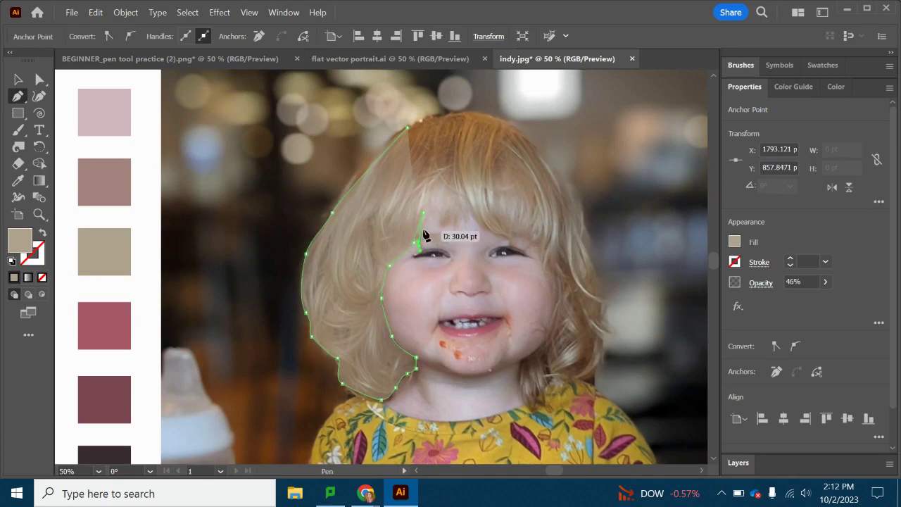
drag(424, 219, 427, 206)
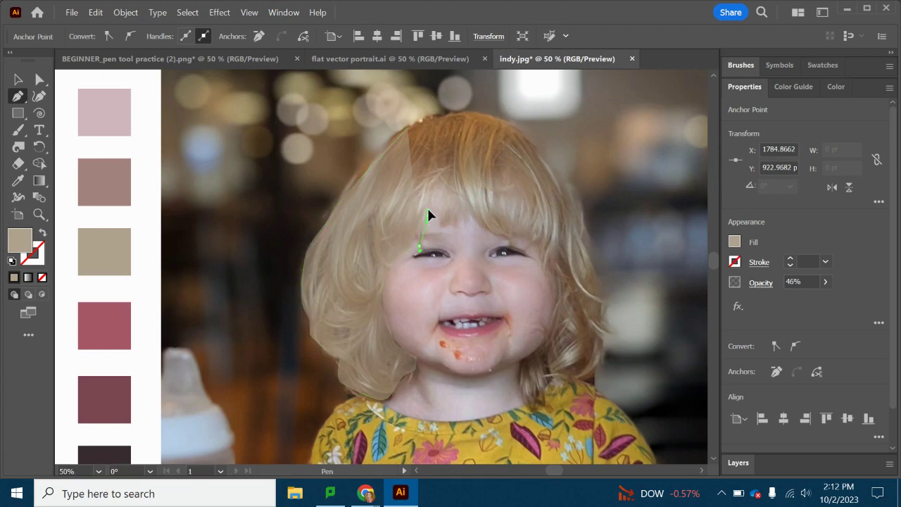
Step: Try raising the hair shape's opacity to 85%, and undo it together with the most recent path points
click(825, 282)
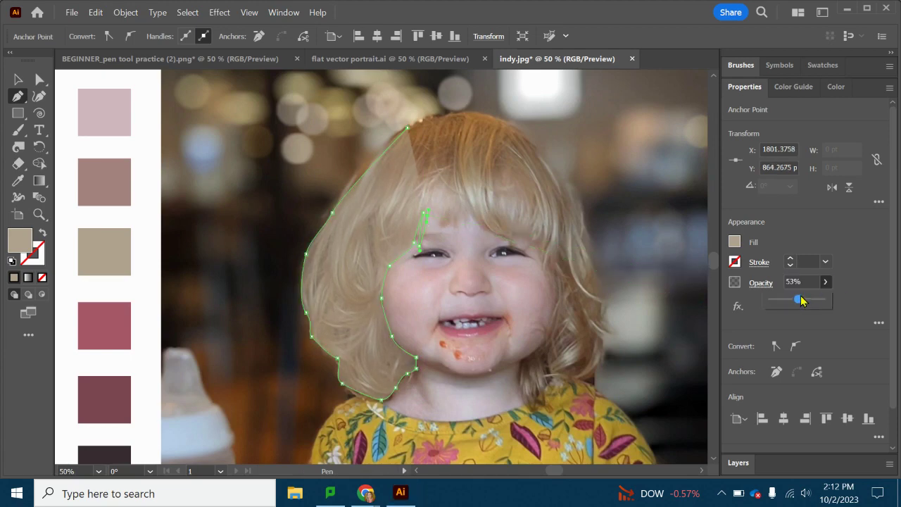
drag(796, 300, 817, 300)
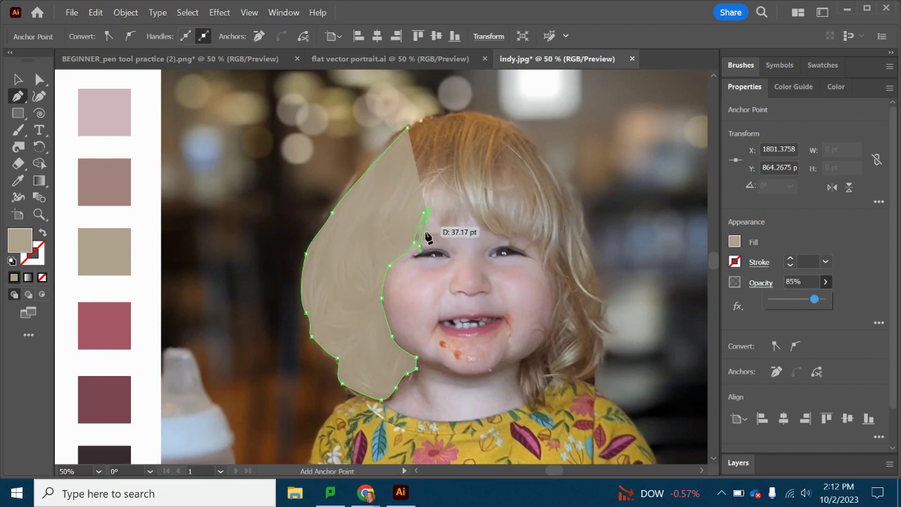
click(814, 222)
key(ctrl+z)
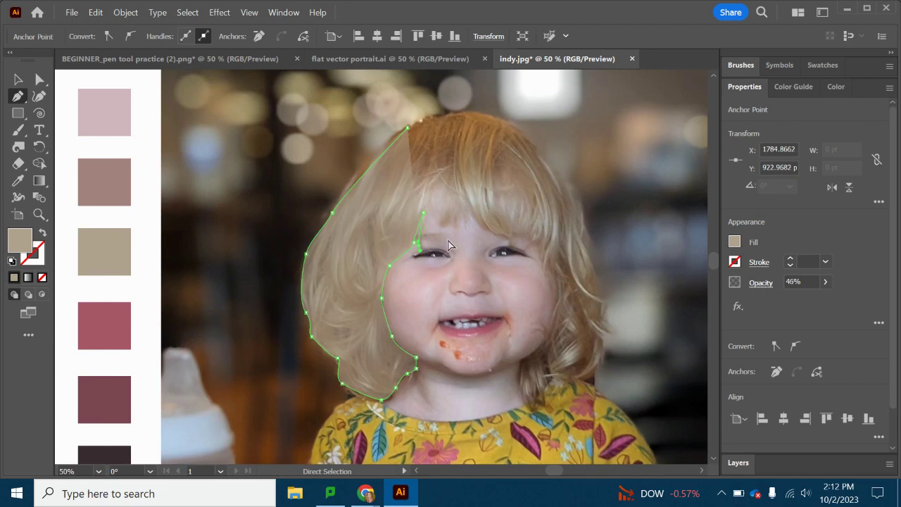
key(ctrl+z)
Step: Trace jagged, pointed bang strands across the middle of the forehead with the Pen tool
drag(418, 236, 429, 212)
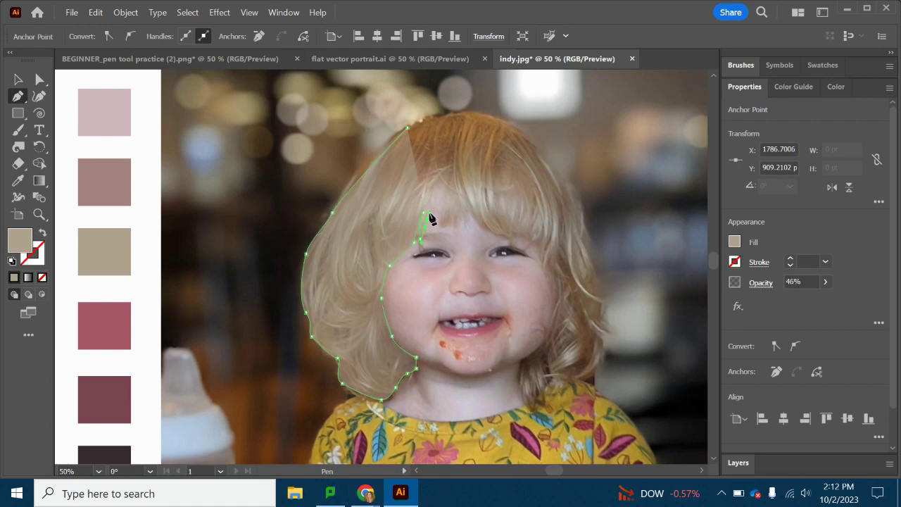
click(435, 205)
click(438, 226)
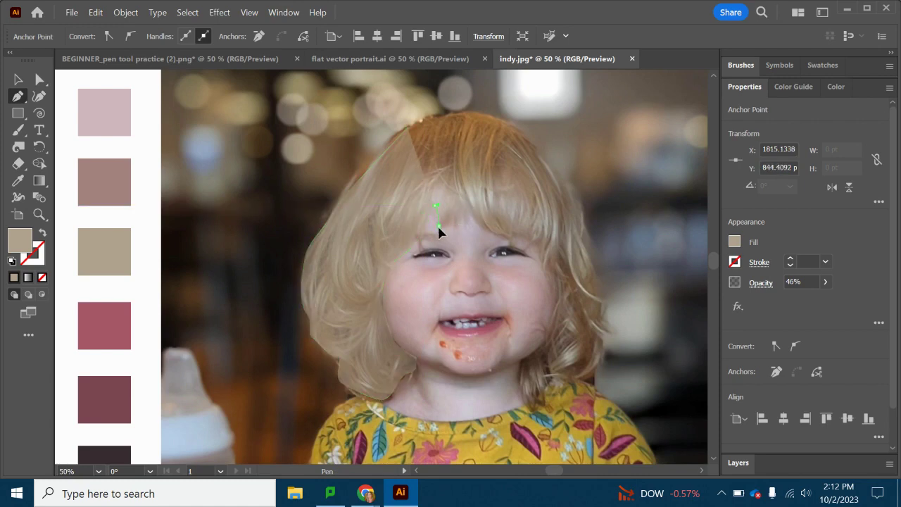
drag(450, 223, 453, 227)
click(456, 203)
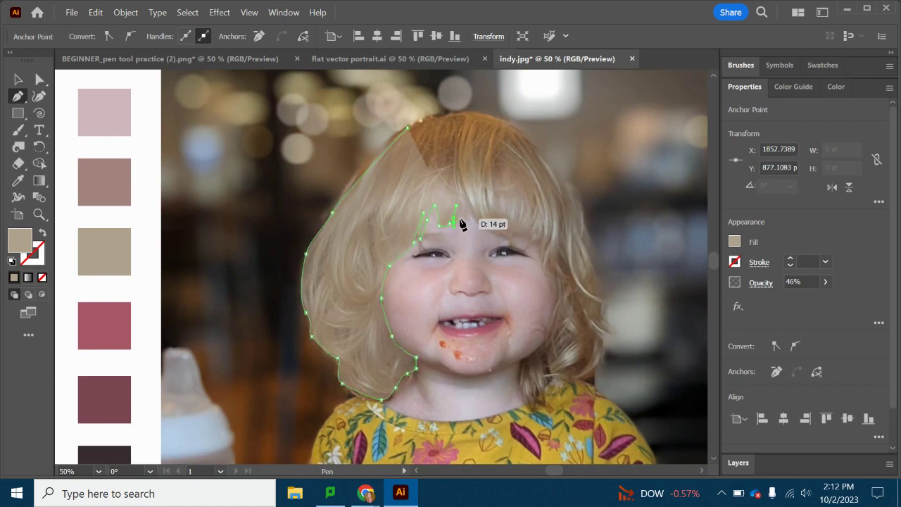
click(459, 219)
click(463, 210)
click(466, 222)
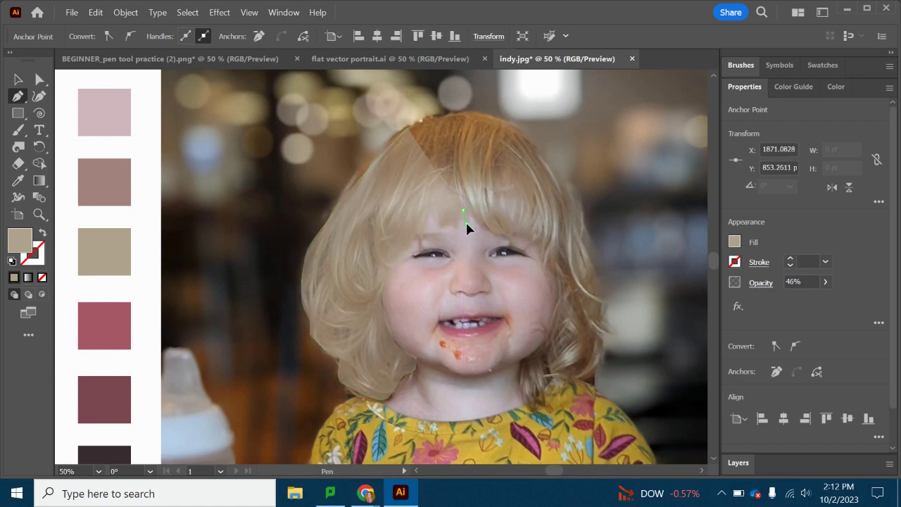
Step: Continue the path along the remaining bangs and down the other cheek, outlining curled wisps at the shoulder
drag(465, 221, 557, 281)
click(527, 238)
click(540, 268)
drag(561, 293, 595, 387)
key(ctrl+z)
click(551, 386)
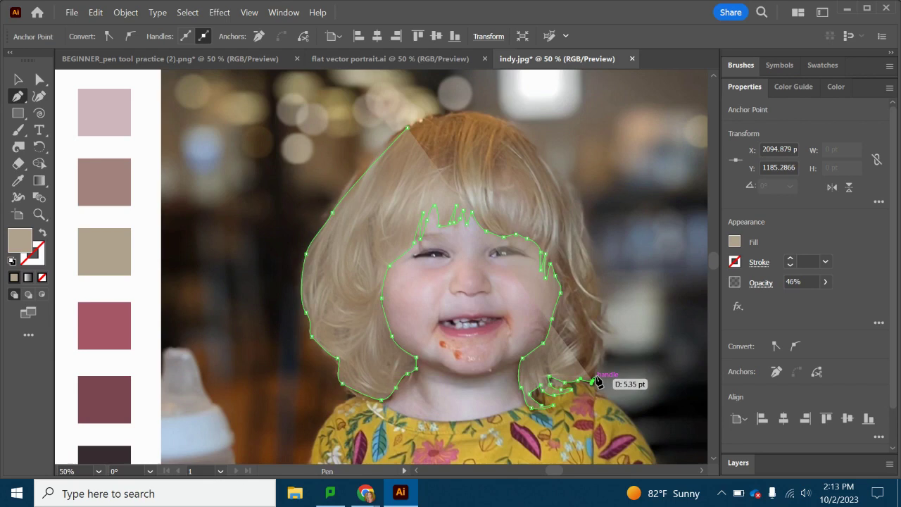
Step: Trace the outer hair edge up the photo's right side, including a flicked-out strand, and close the shape at the crown
drag(600, 364, 603, 312)
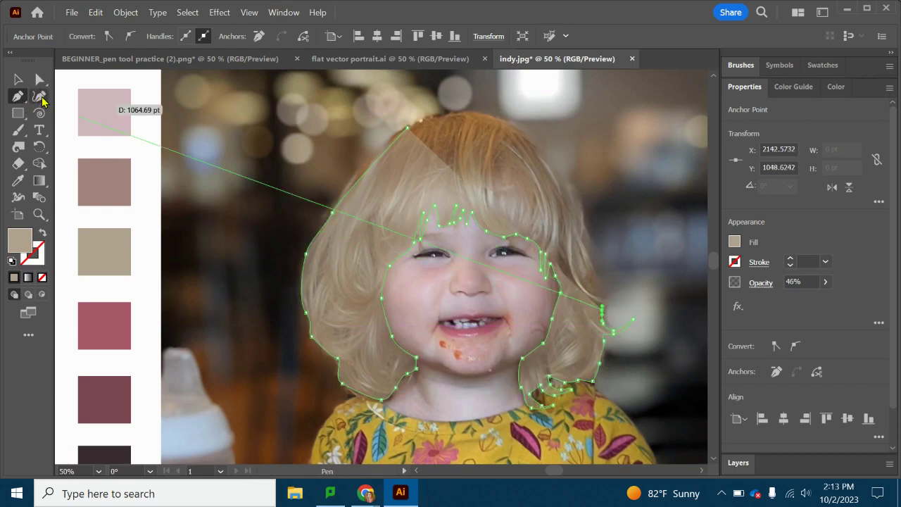
drag(601, 285, 601, 280)
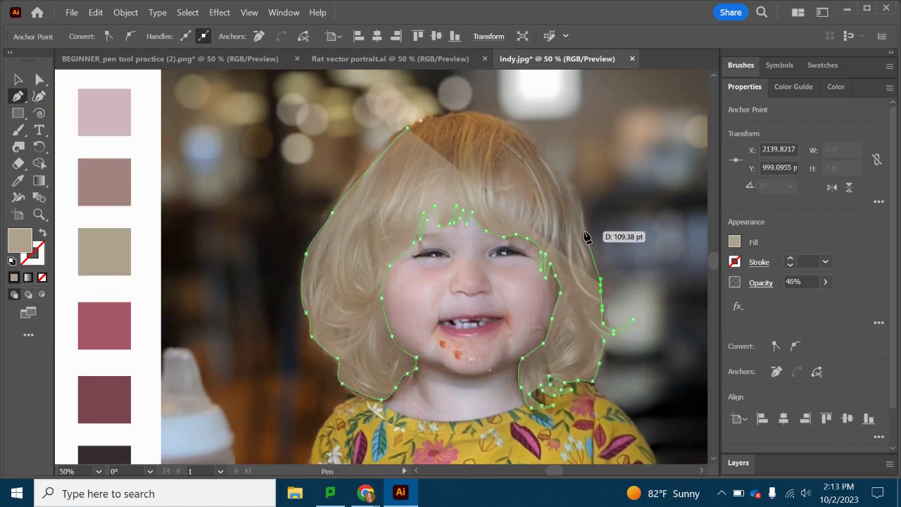
drag(587, 231, 586, 225)
drag(578, 191, 544, 156)
drag(508, 121, 410, 133)
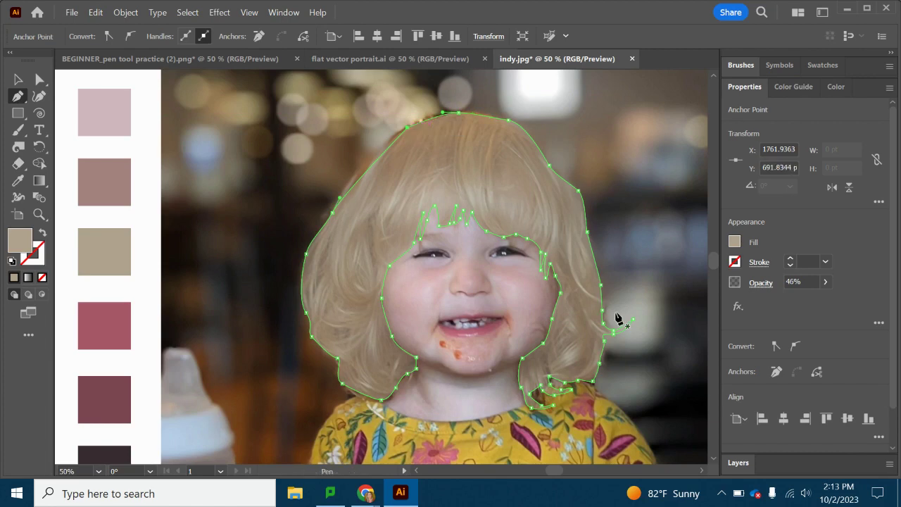
Step: Show the face layer and set the finished hair shape's opacity to 100%
click(739, 463)
click(733, 171)
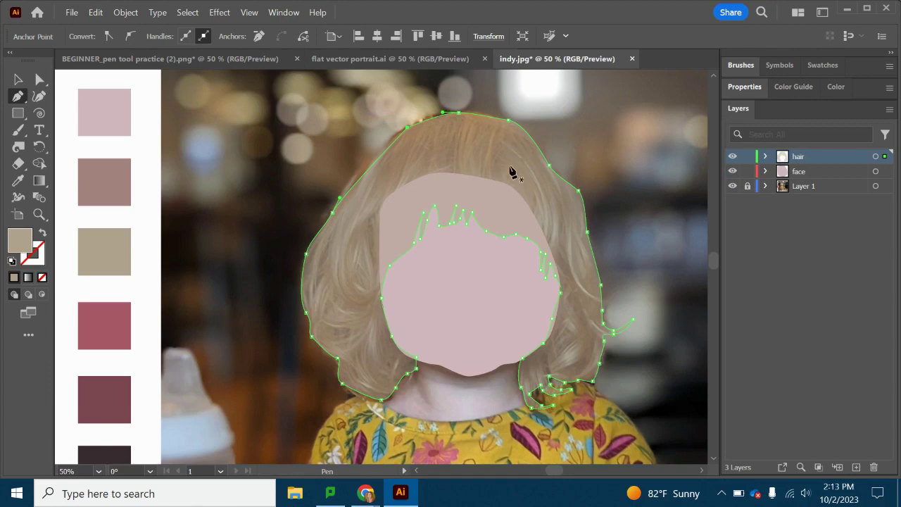
click(749, 88)
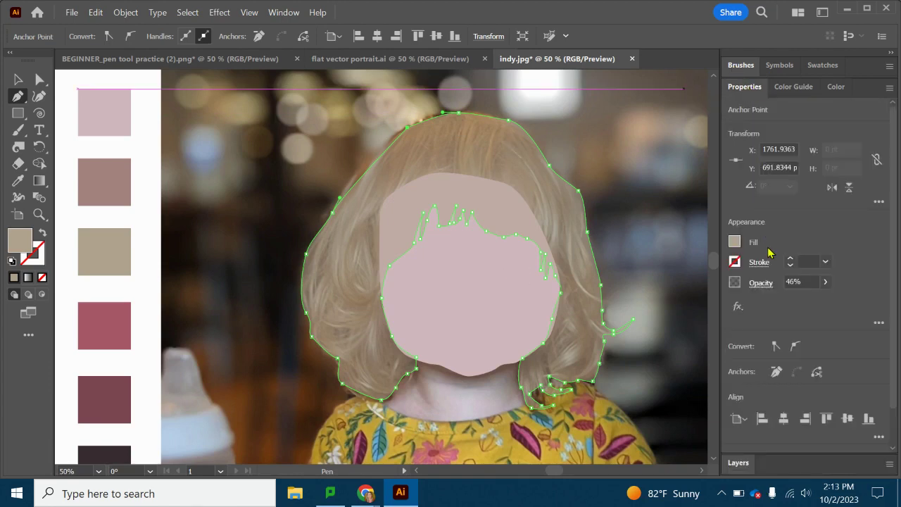
click(822, 284)
drag(797, 301, 850, 304)
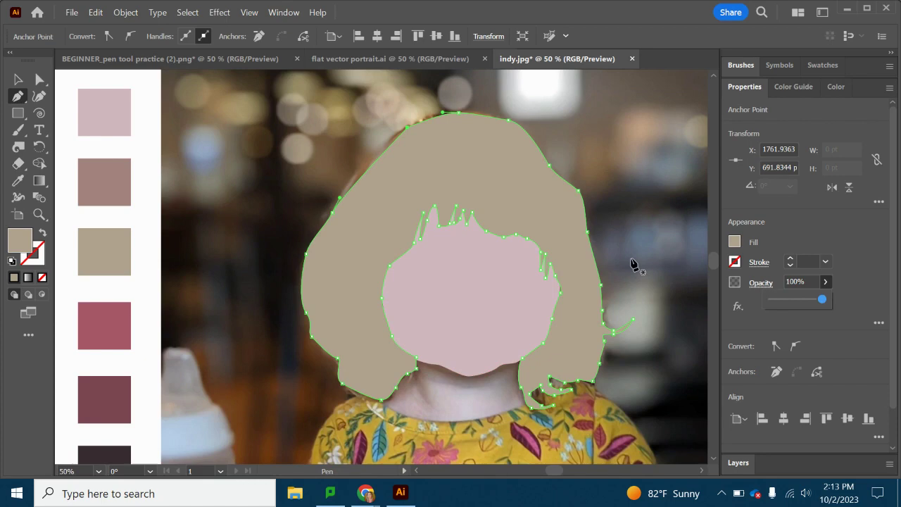
click(738, 462)
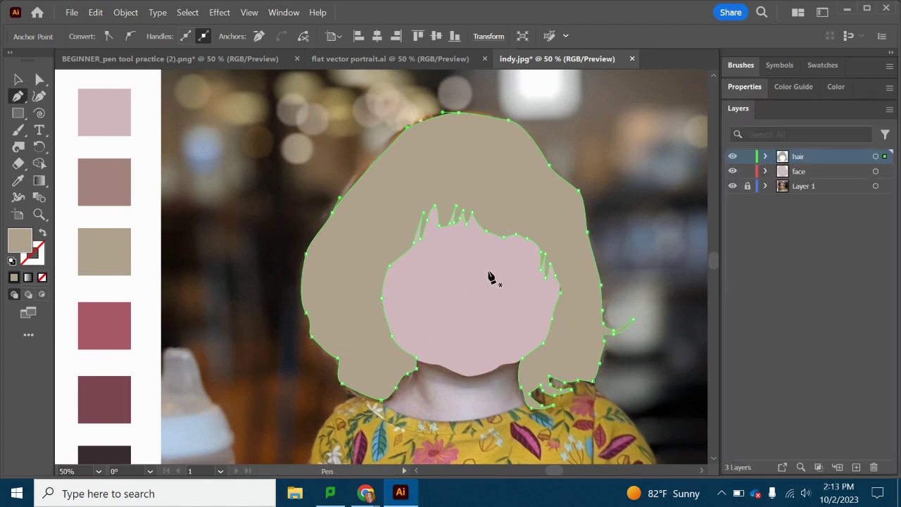
Step: Zoom to 150% and move the hair's inner anchor on the photo's right cheek inward with Direct Selection to cover the gap beside the face
scroll(459, 251, down, 2)
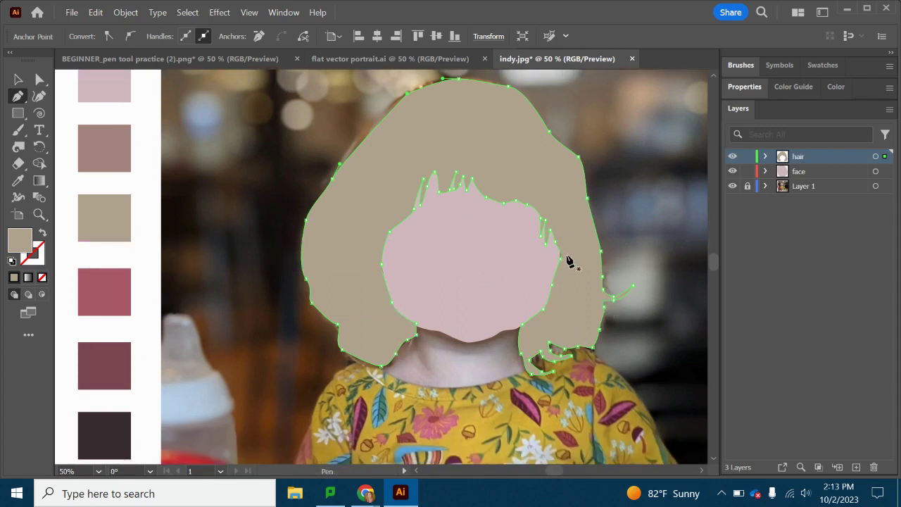
click(100, 471)
click(134, 279)
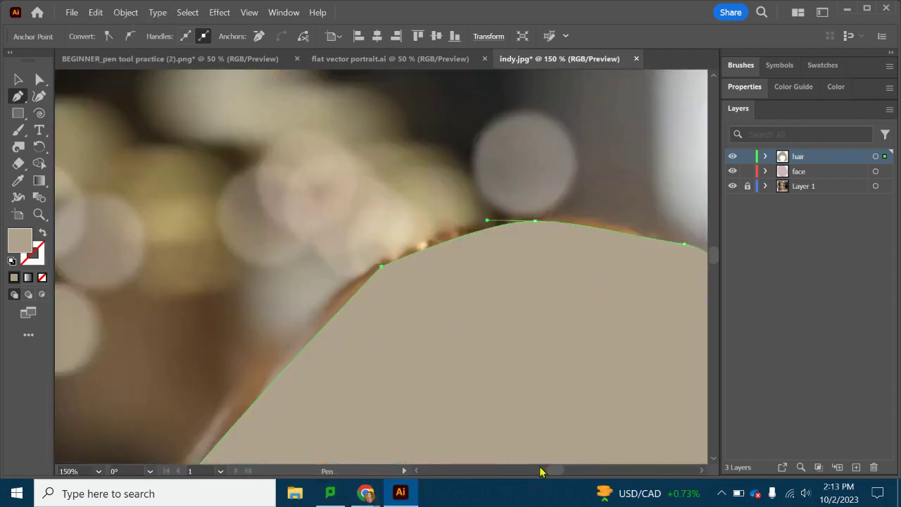
scroll(541, 454, down, 3)
drag(551, 471, 556, 472)
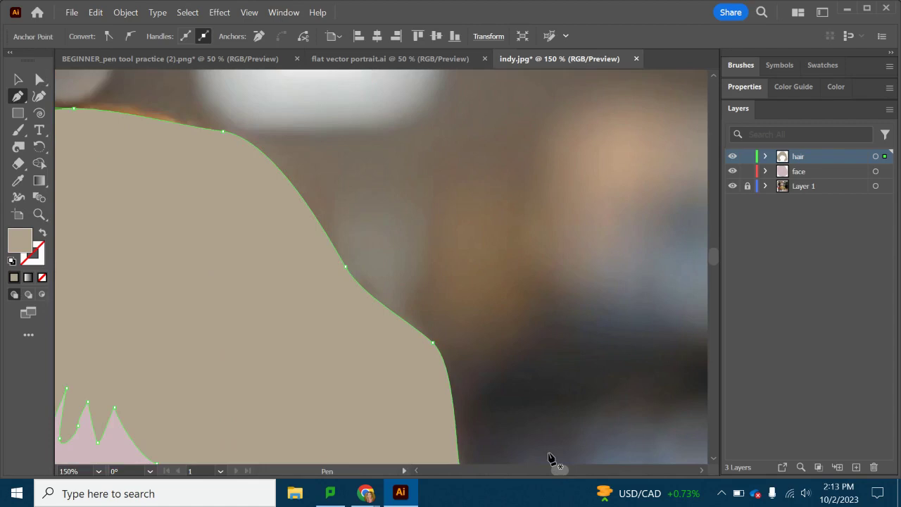
scroll(539, 435, down, 5)
scroll(533, 425, down, 4)
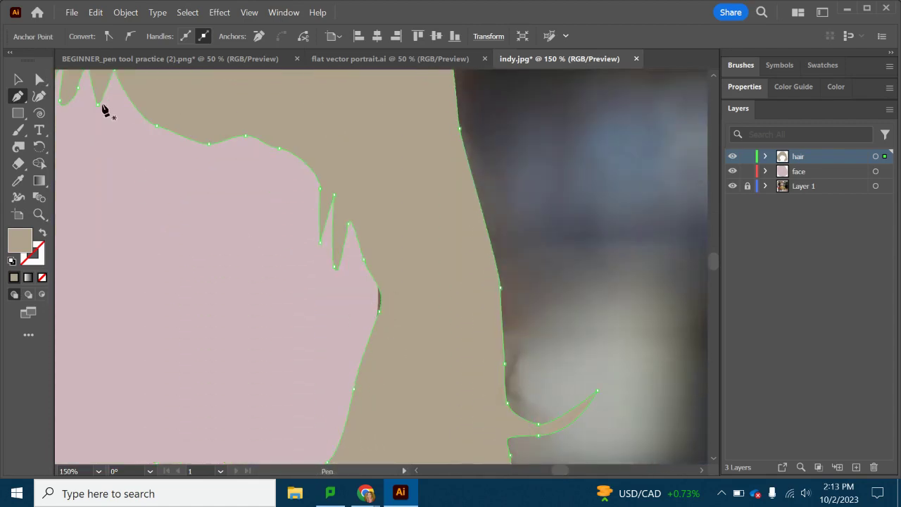
click(38, 81)
drag(377, 310, 370, 312)
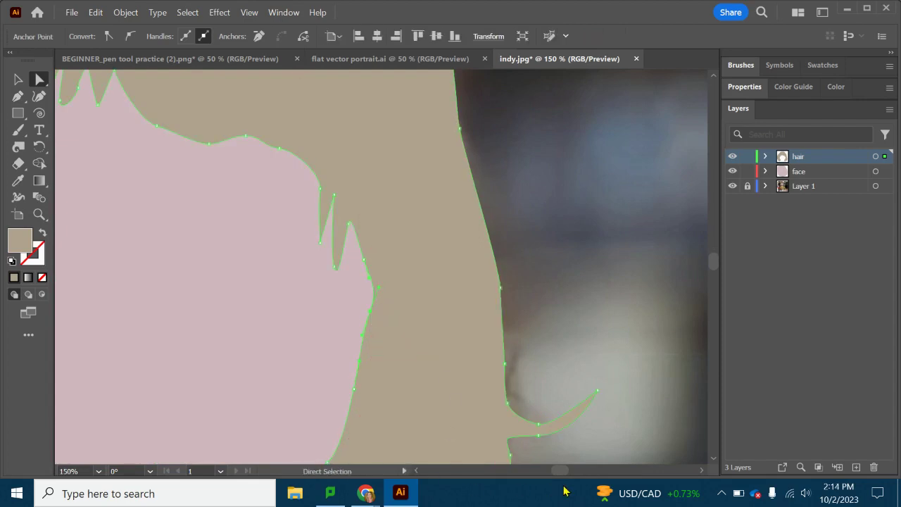
Step: Adjust the hair's inner anchor on the photo's left cheek so the hair overlaps the face edge
drag(561, 470, 555, 475)
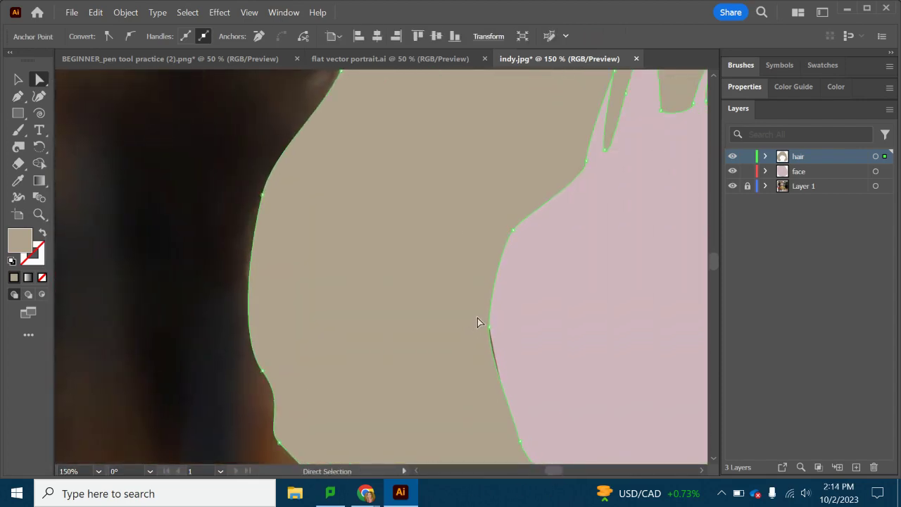
drag(490, 336, 493, 336)
scroll(551, 423, down, 5)
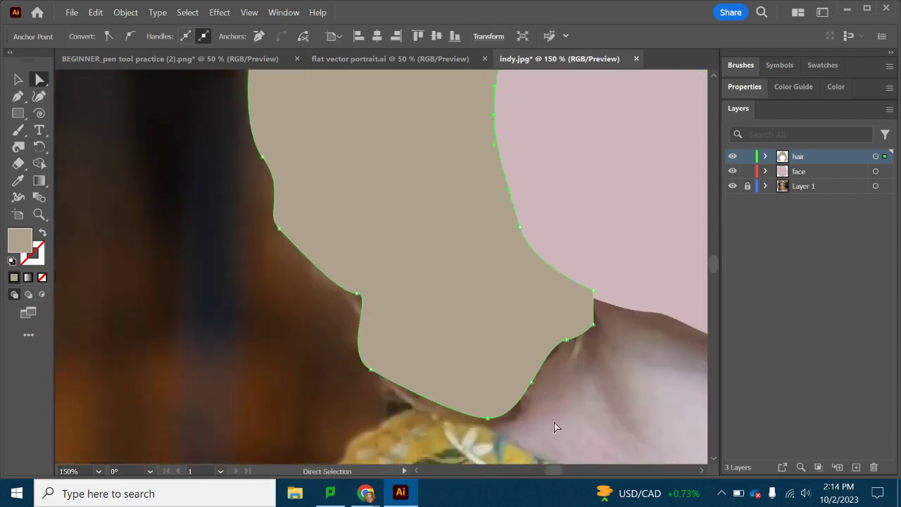
scroll(564, 469, right, 12)
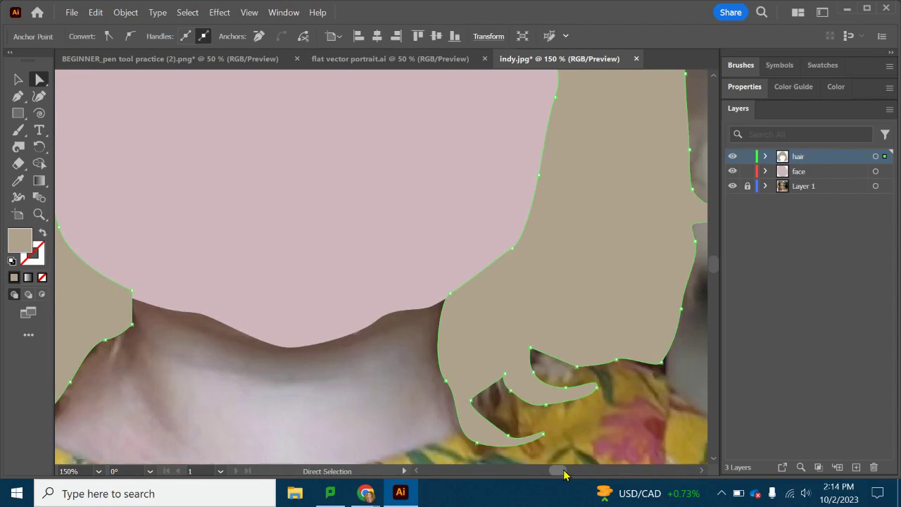
Step: Reshape the notch between the two lower hair curls by the photo's right shoulder into a rounded curve, then set the zoom to 66.67%
scroll(490, 330, up, 4)
scroll(489, 328, down, 6)
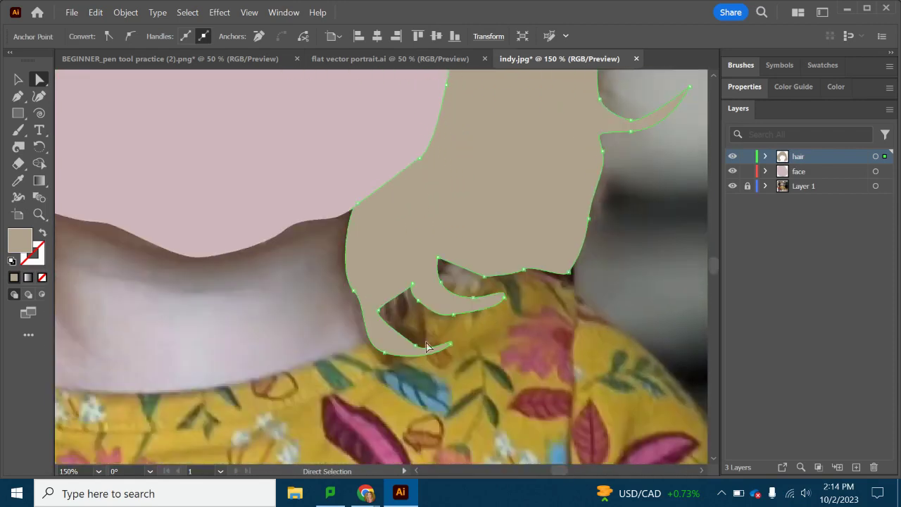
drag(383, 311, 402, 314)
scroll(588, 310, up, 2)
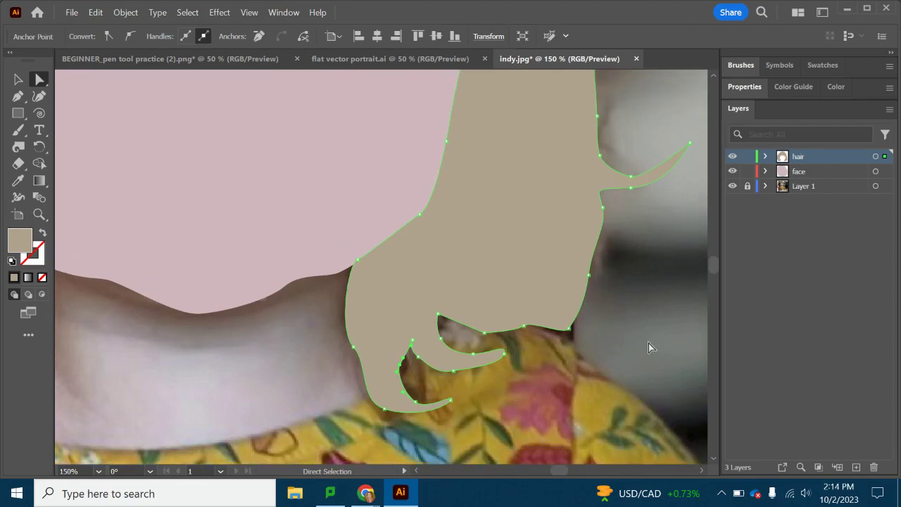
scroll(620, 355, up, 2)
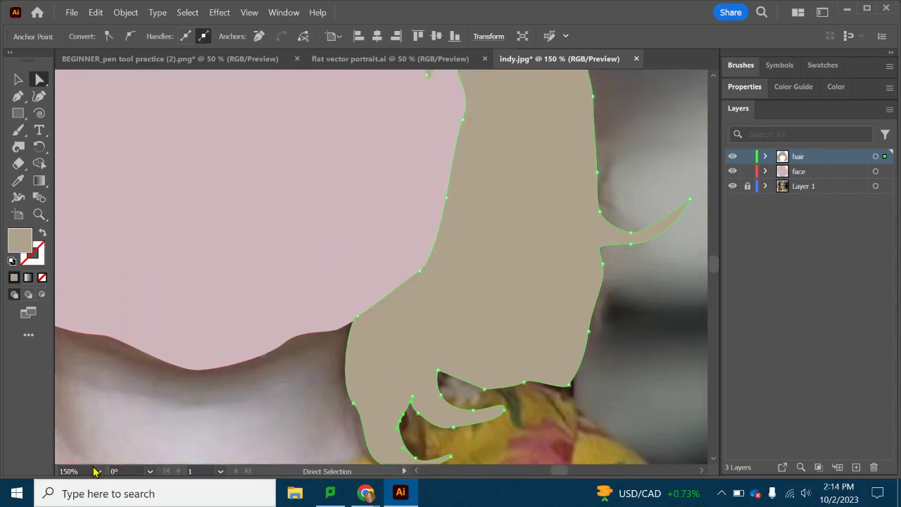
click(98, 471)
click(131, 302)
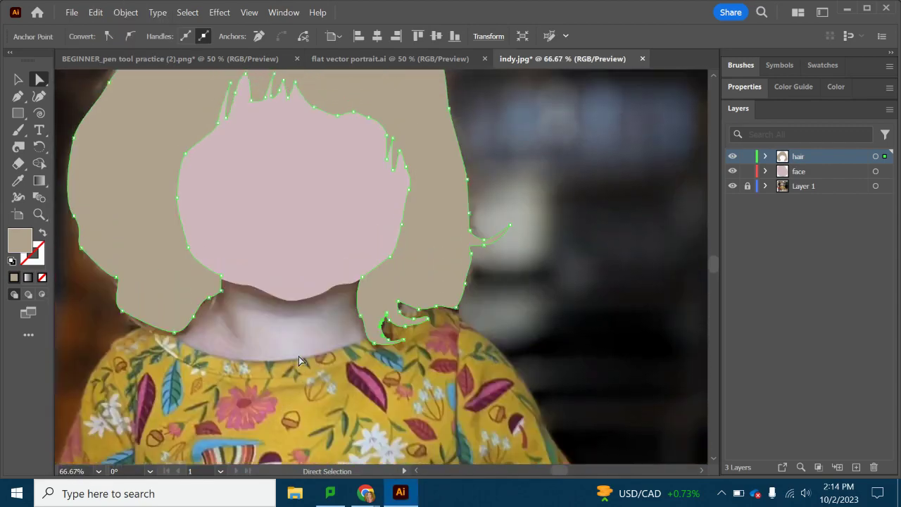
Step: Save the artwork as the Illustrator file indy.ai in Downloads, keeping the Illustrator 2020 version and default options
scroll(303, 361, up, 4)
click(72, 12)
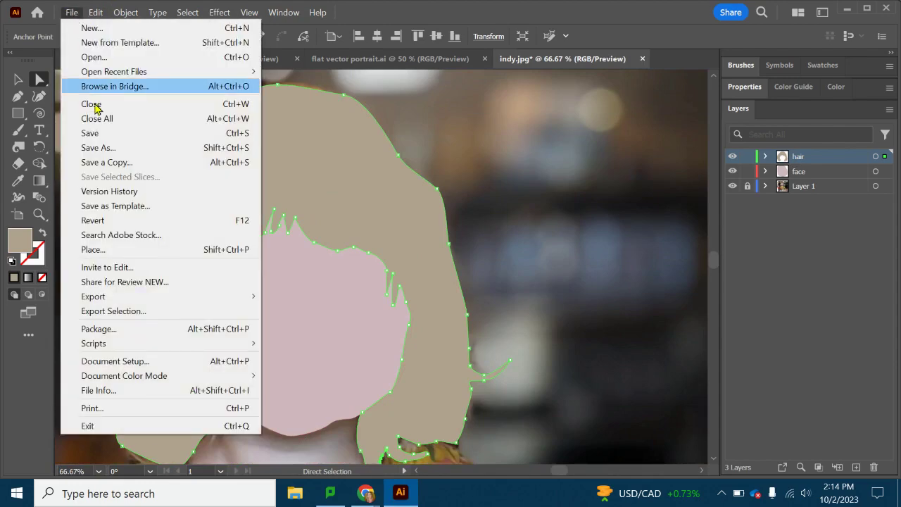
click(113, 148)
click(563, 381)
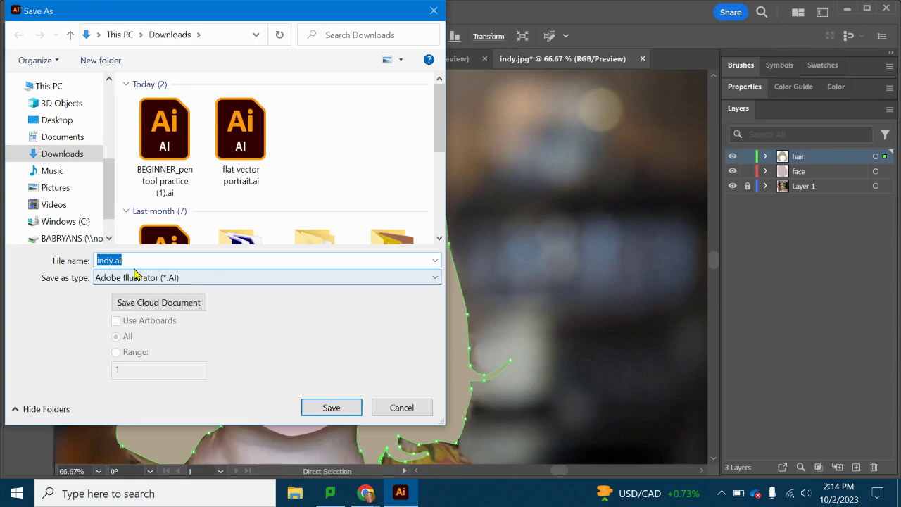
click(328, 416)
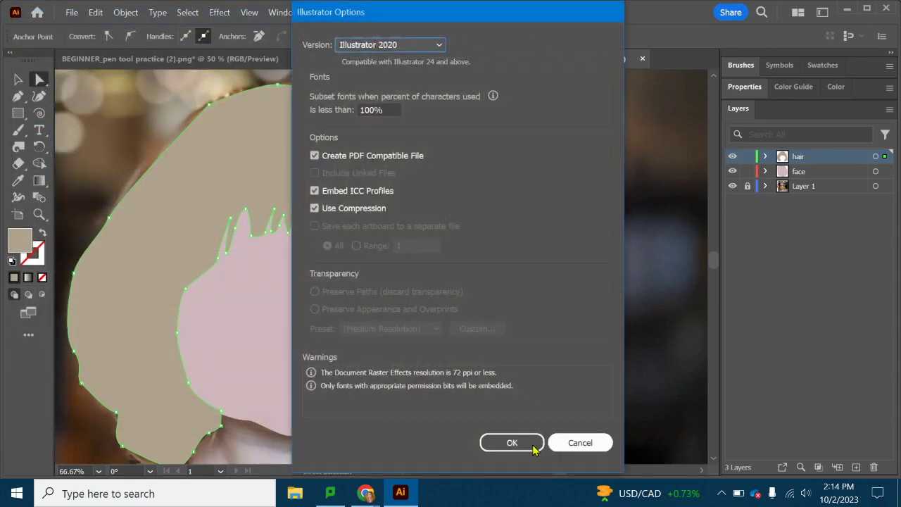
click(511, 445)
drag(564, 471, 555, 471)
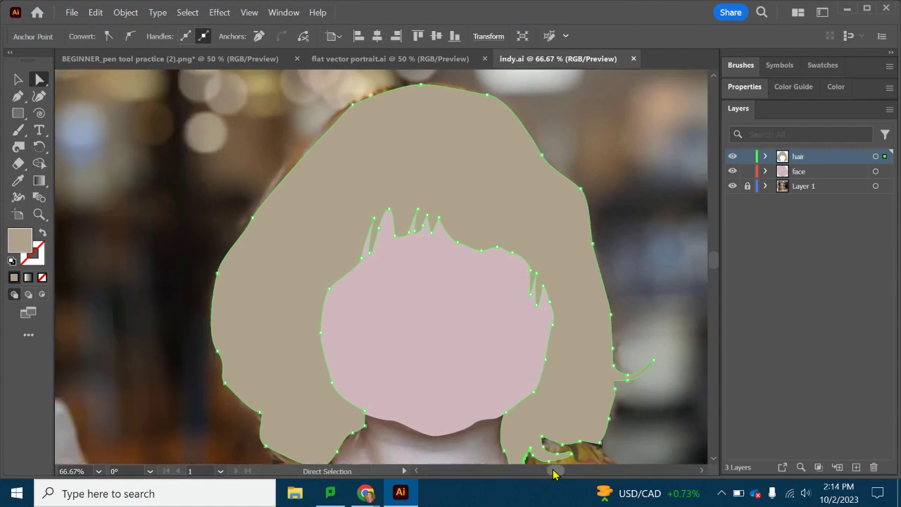
scroll(486, 274, down, 1)
mouse_move(366, 488)
click(289, 431)
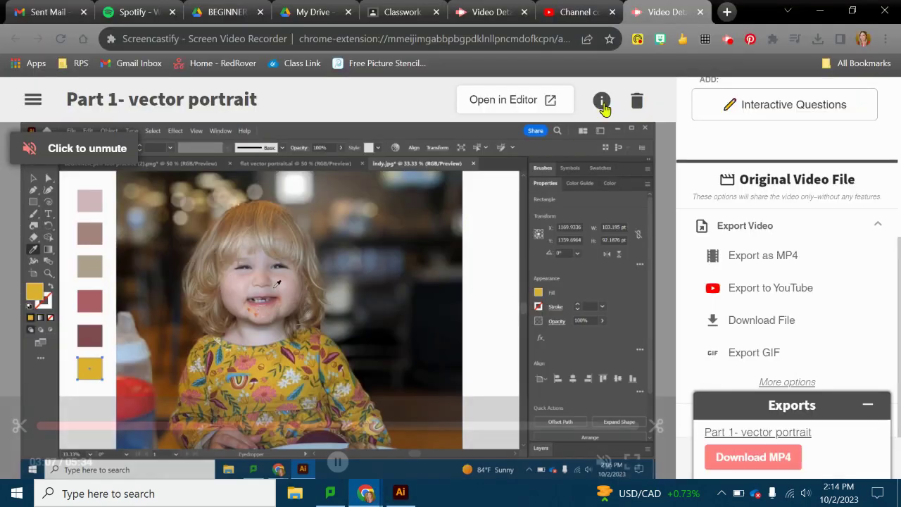
click(731, 43)
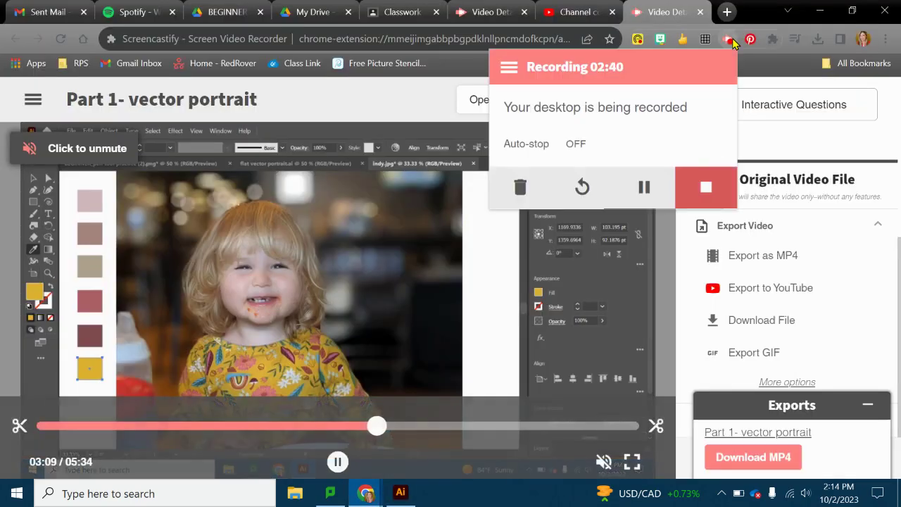
click(409, 495)
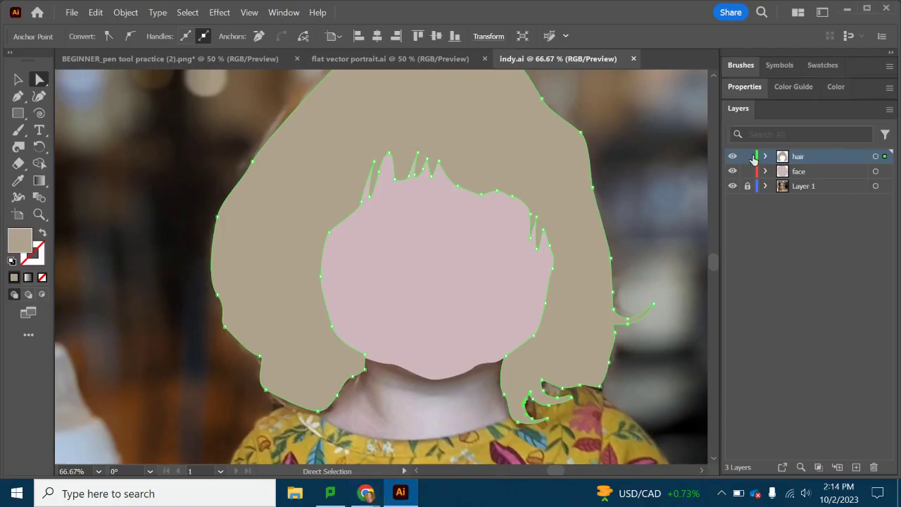
Step: Hide the hair and face layers so the photo's neck and collar area is uncovered
click(733, 157)
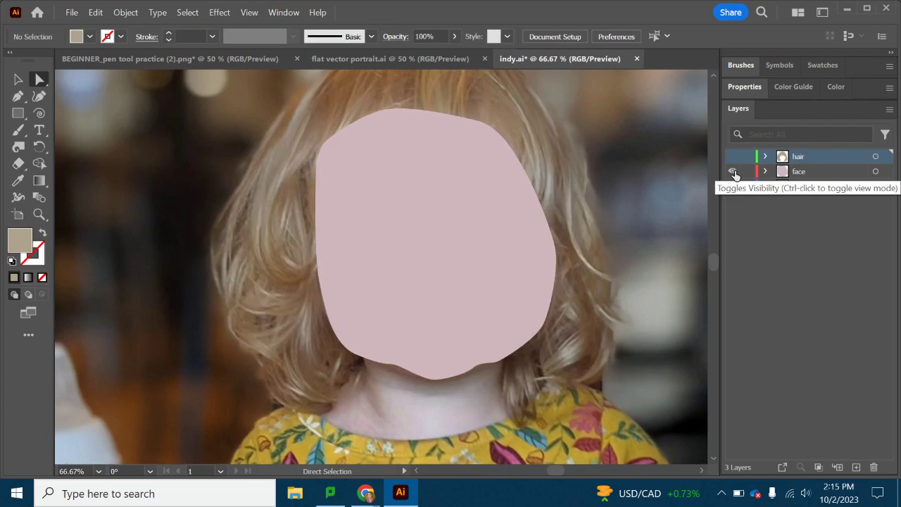
click(734, 173)
scroll(395, 229, down, 6)
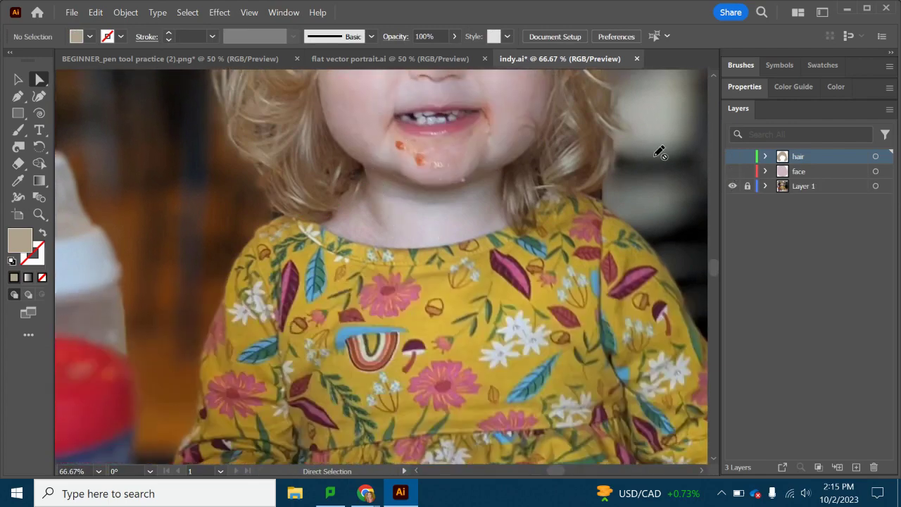
Step: Add a new layer at the top of the stack and name it neck
click(857, 468)
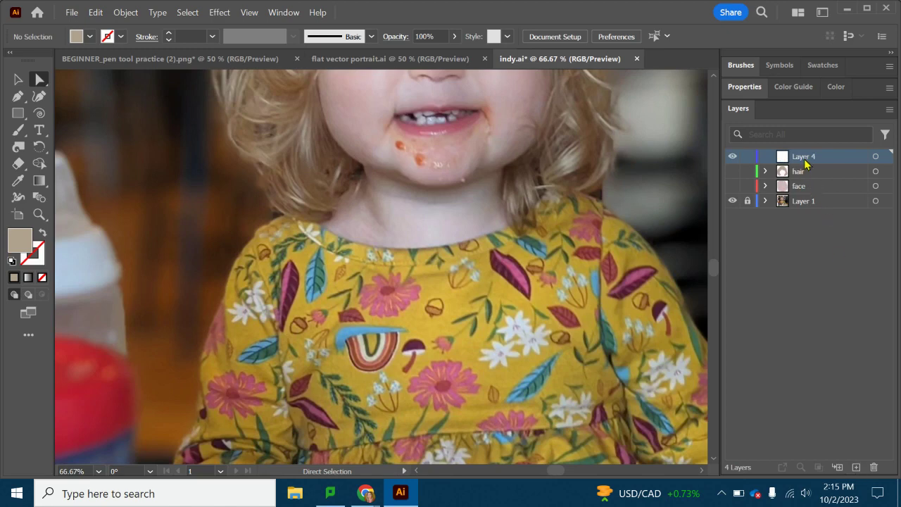
double_click(804, 156)
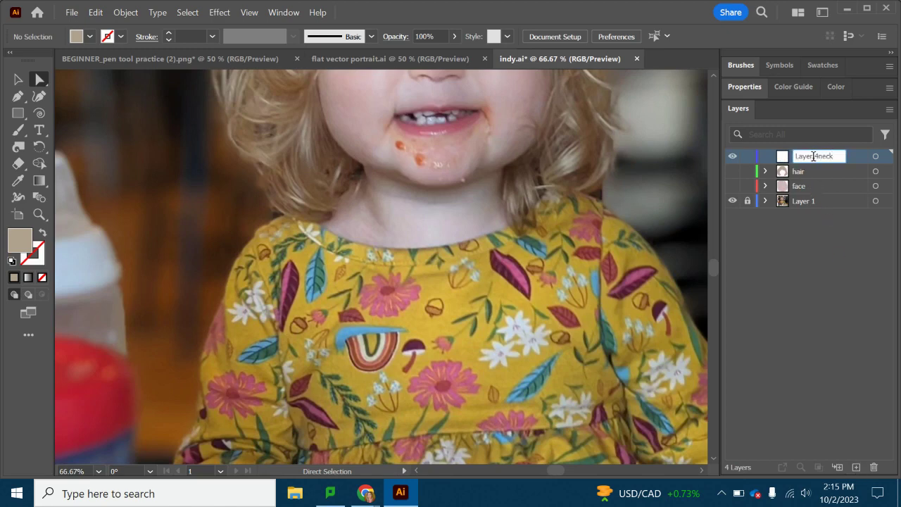
drag(838, 156, 782, 155)
text(neck)
key(Return)
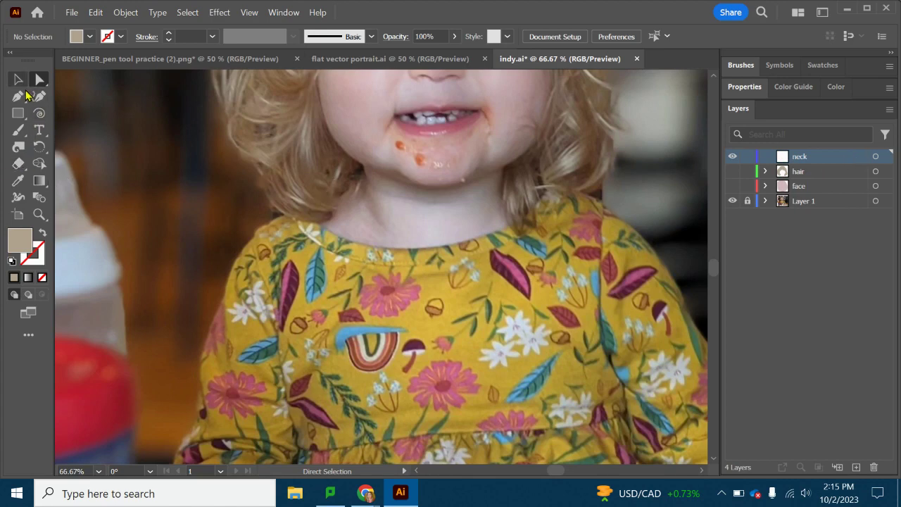
Step: Trace the neck with the Pen tool from the photo's left jaw, along the dress neckline and up to the right jaw
click(21, 96)
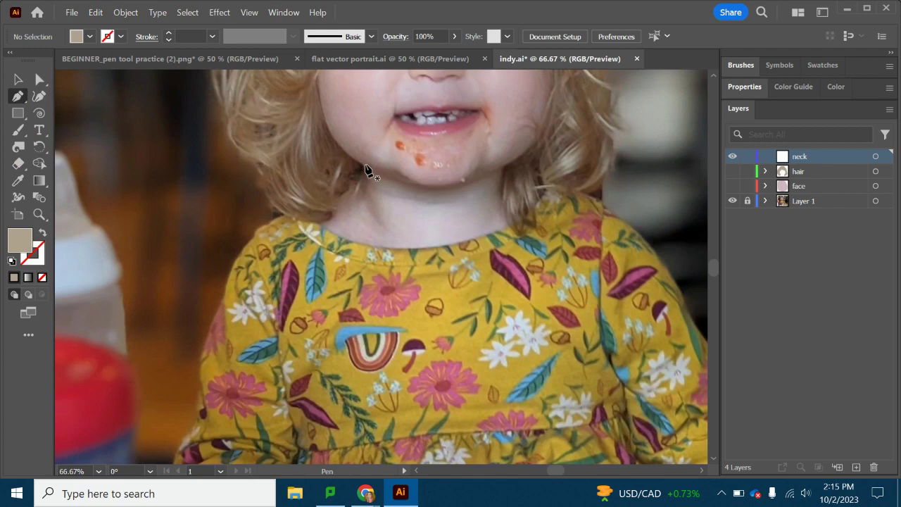
drag(363, 162, 560, 192)
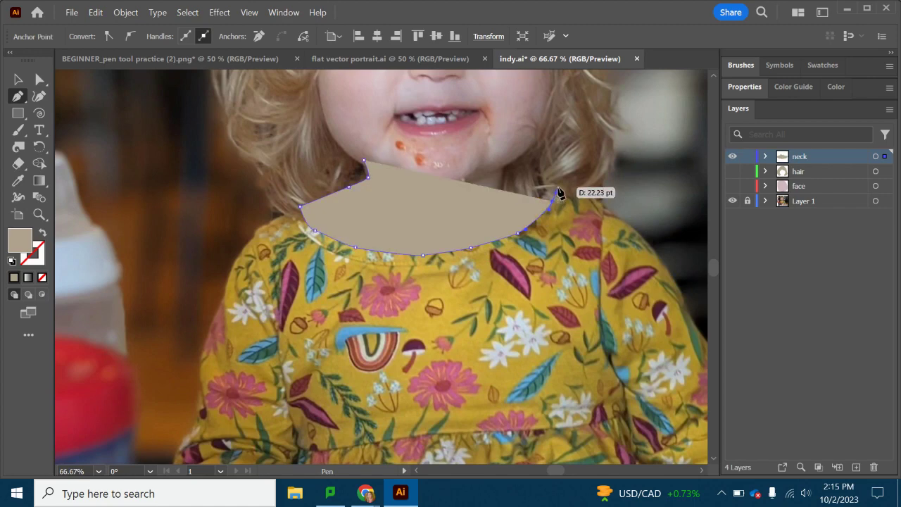
click(556, 190)
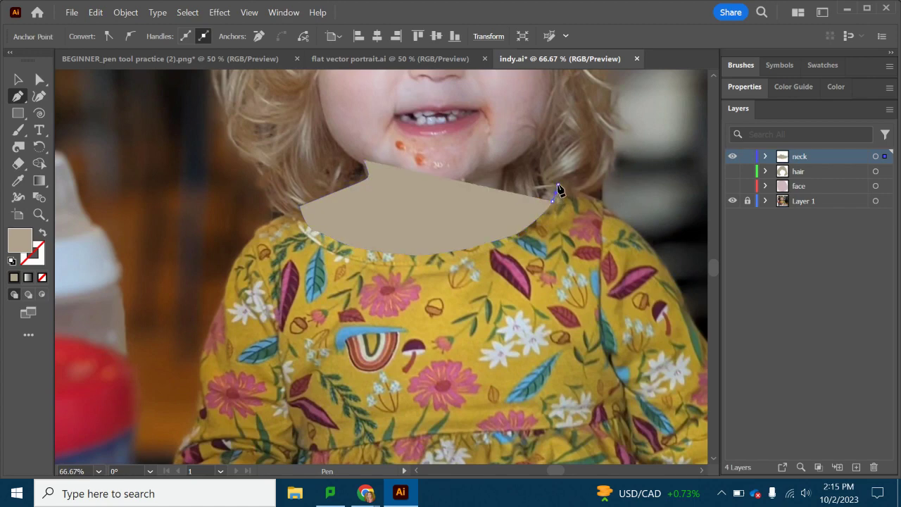
click(512, 181)
click(505, 171)
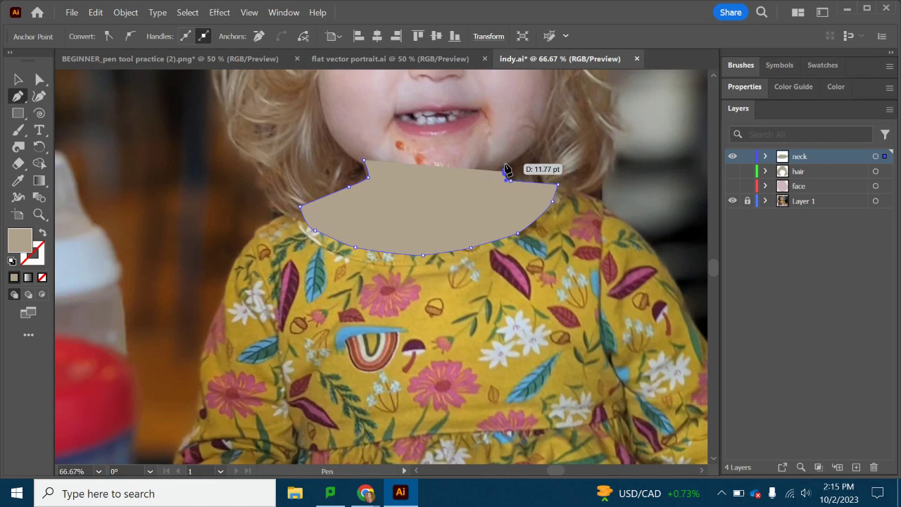
drag(505, 169, 506, 169)
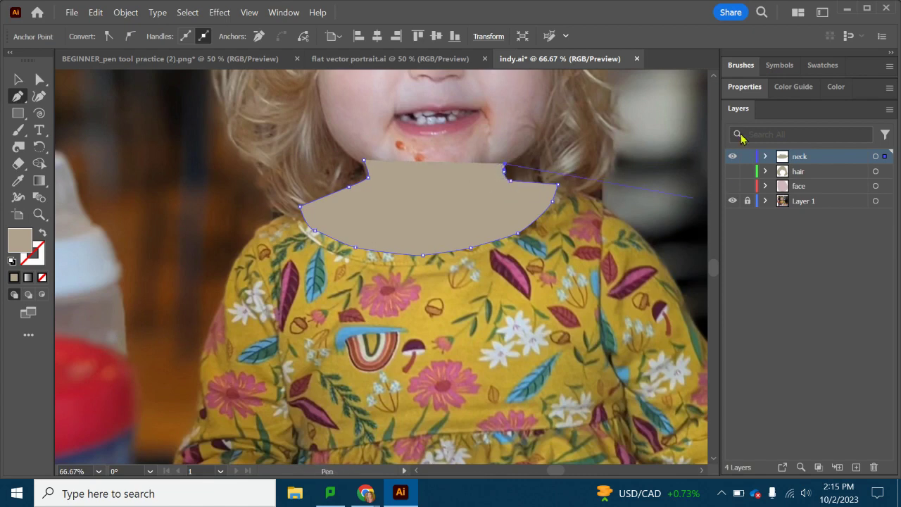
Step: Lower the neck shape's opacity to 49% and trace its upper edge along the chin, closing the path at the left jaw
click(743, 89)
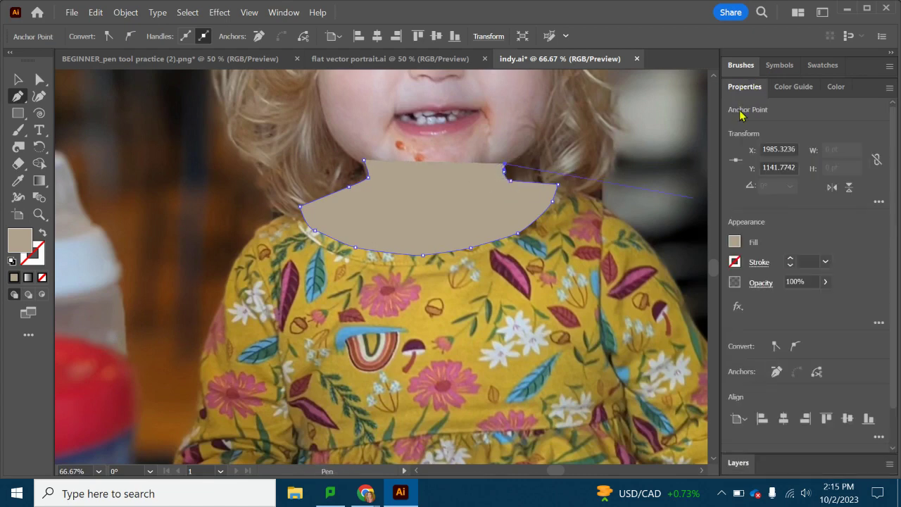
click(825, 282)
drag(823, 301, 796, 301)
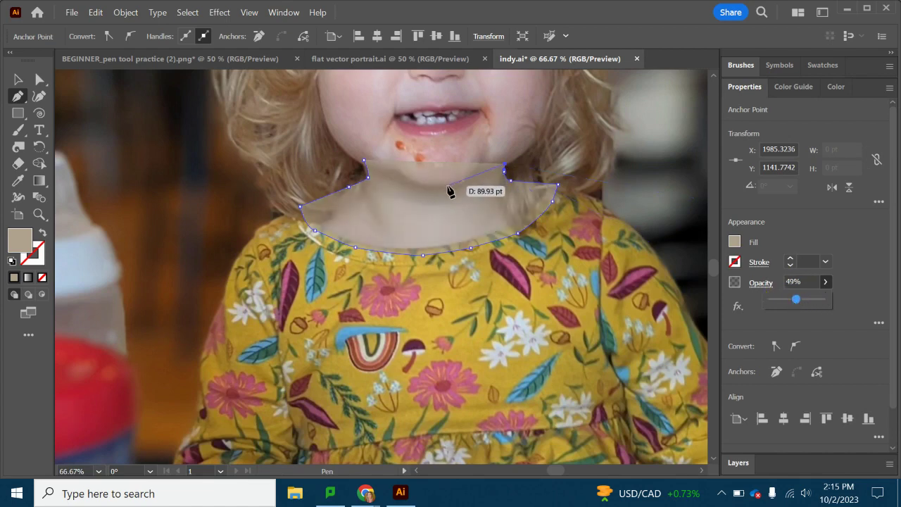
drag(449, 186, 436, 190)
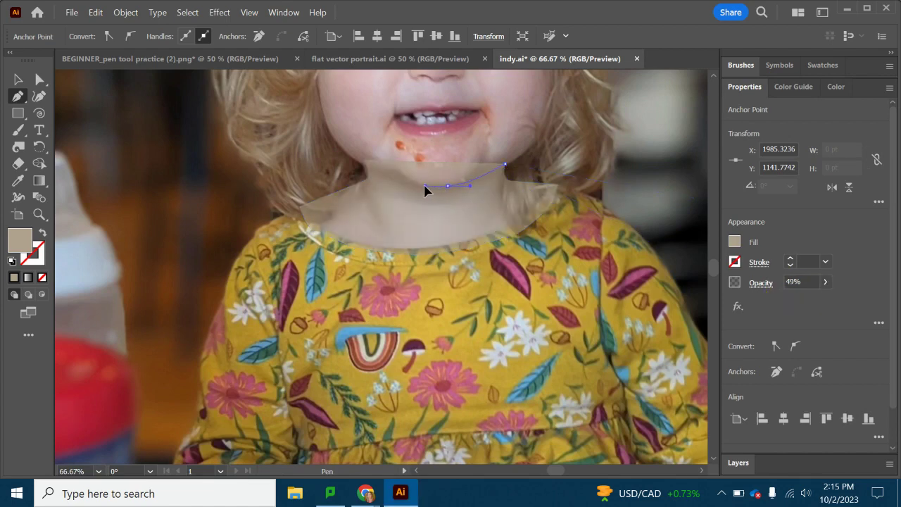
drag(450, 186, 391, 174)
key(ctrl+z)
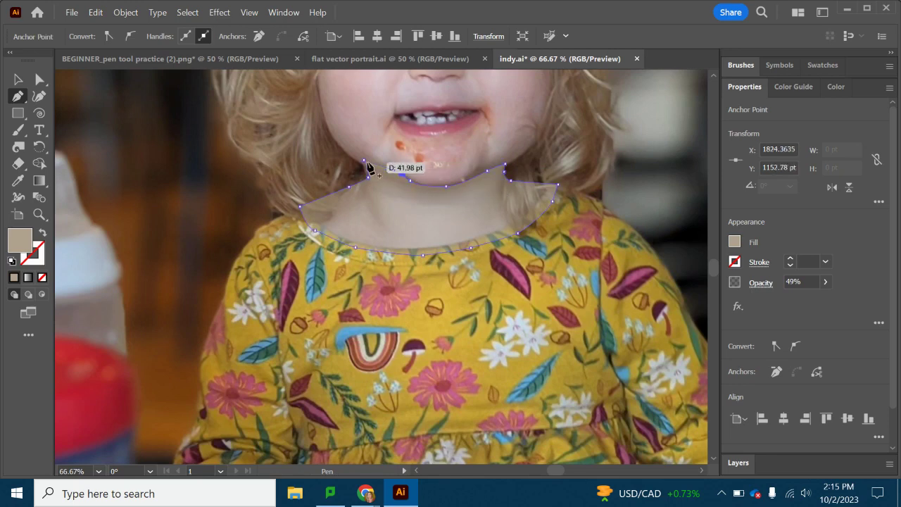
click(365, 161)
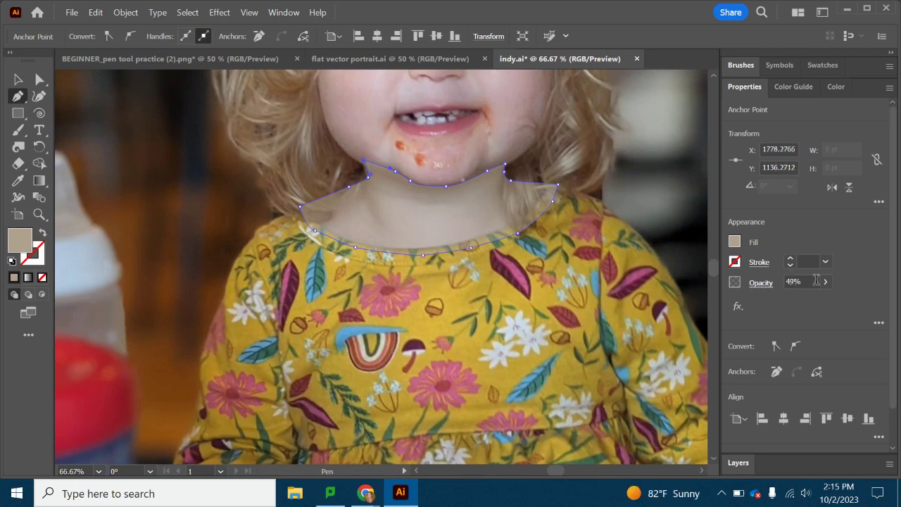
Step: Set the neck shape's opacity to 100% and show the hair and face layers
click(826, 283)
drag(798, 300, 854, 303)
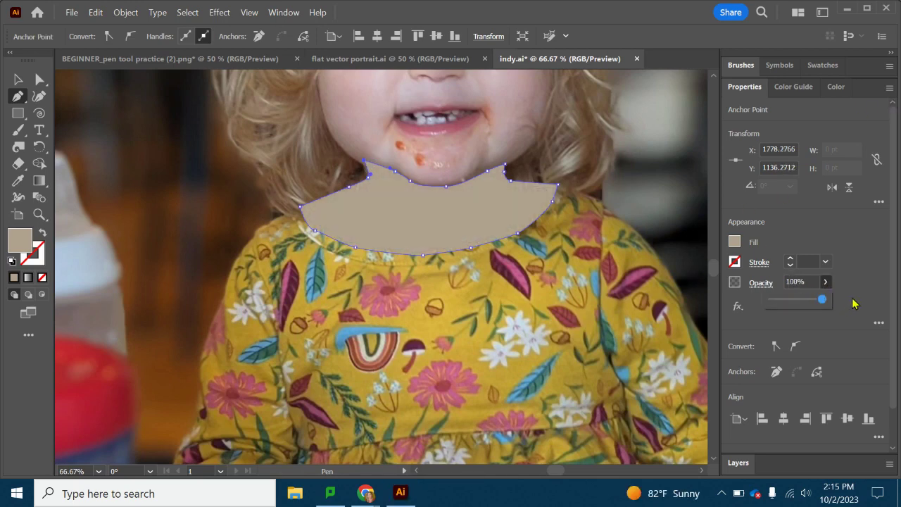
click(740, 464)
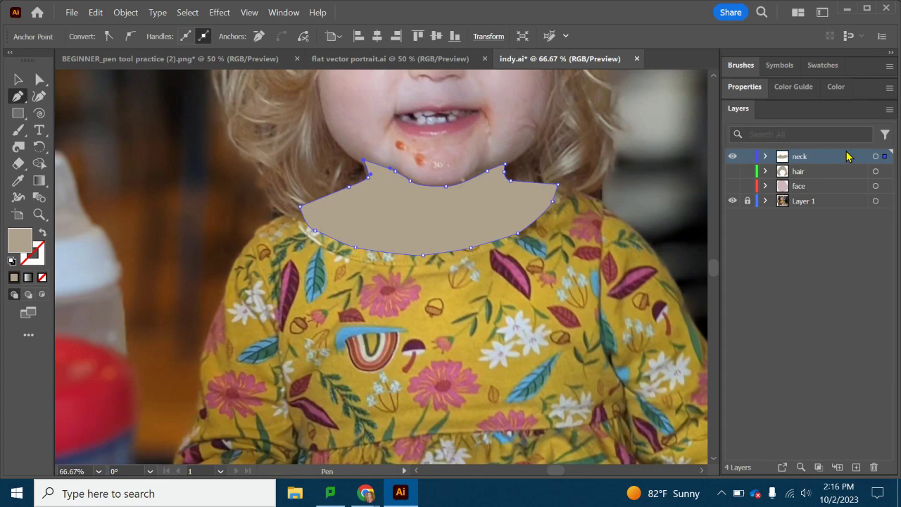
click(733, 171)
click(733, 186)
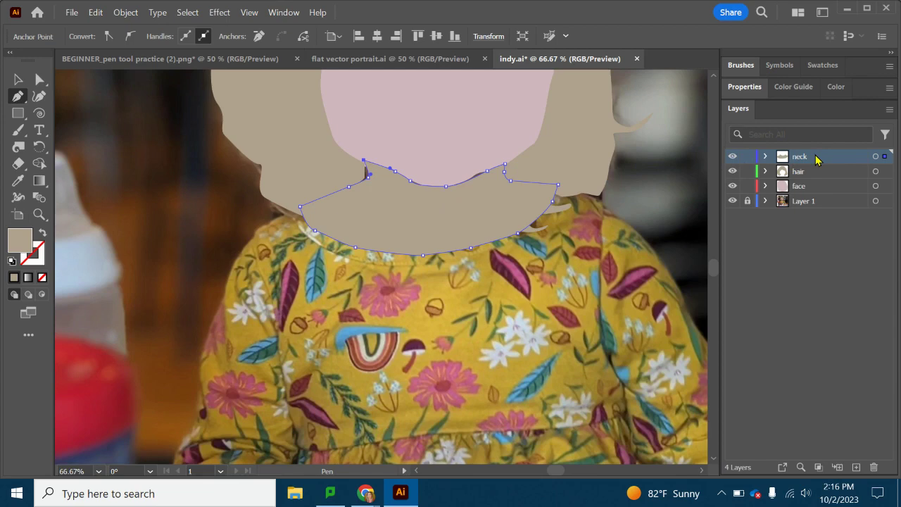
Step: Move the neck layer below the hair layer and fill the neck shape with the brownish-pink swatch beside the photo using the Eyedropper
drag(817, 161, 813, 182)
scroll(380, 211, up, 2)
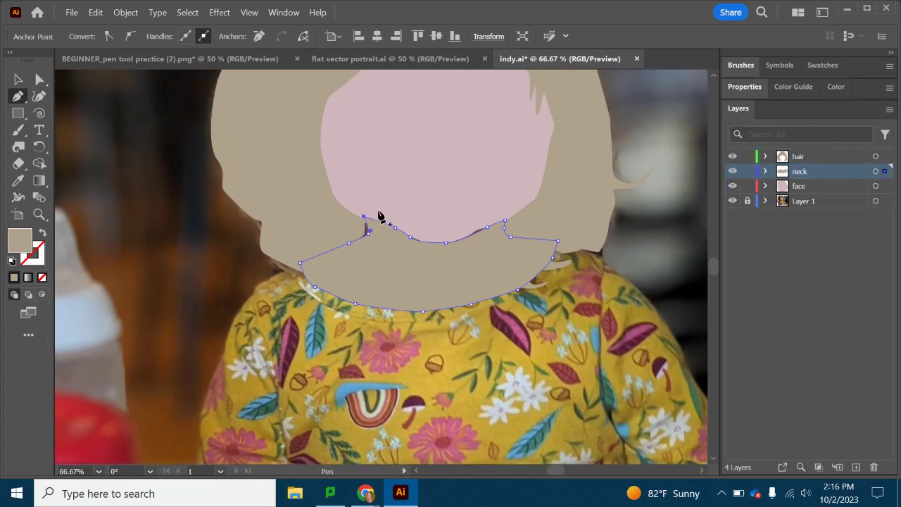
scroll(276, 215, up, 4)
click(18, 181)
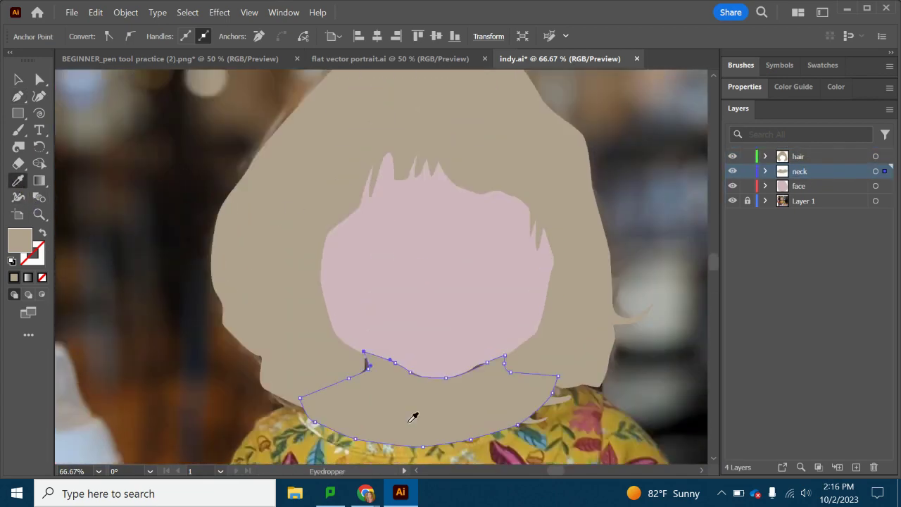
drag(555, 472, 551, 472)
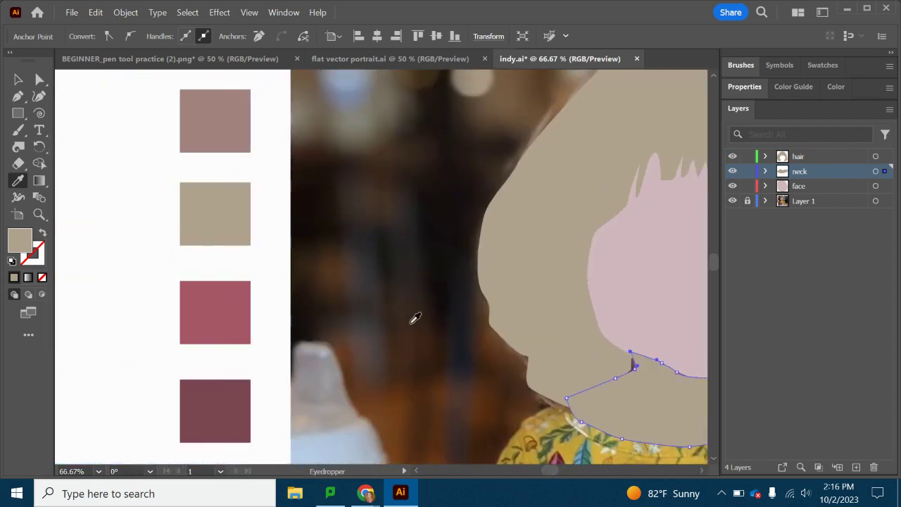
scroll(415, 319, up, 4)
click(236, 241)
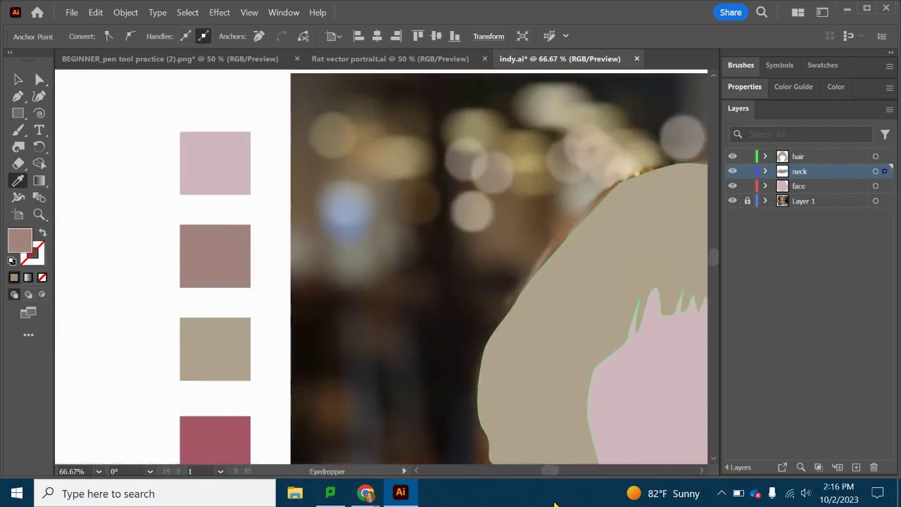
drag(545, 476, 551, 475)
scroll(539, 412, down, 7)
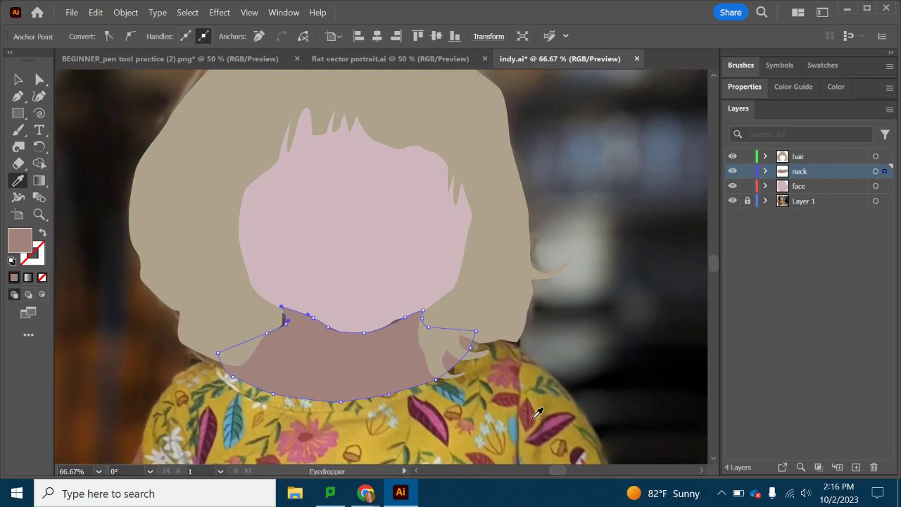
scroll(517, 398, down, 1)
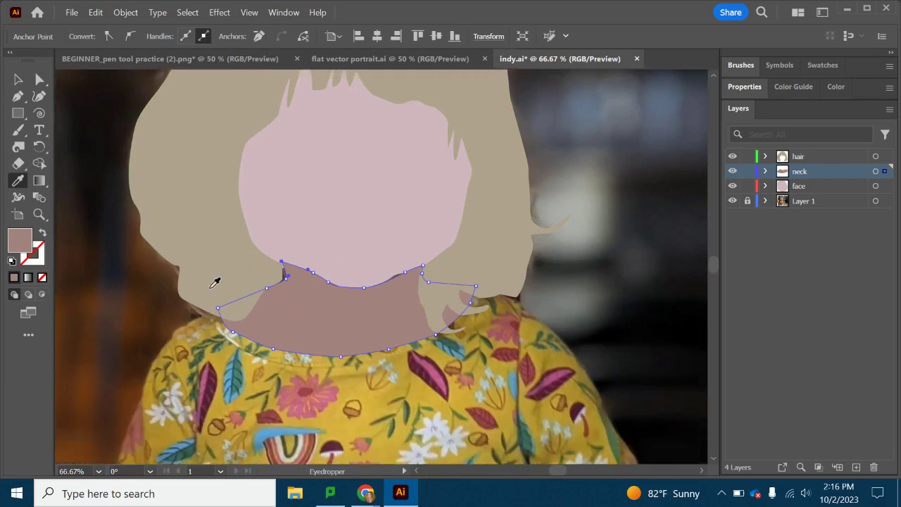
Step: Move the neck layer below the face layer
key(a)
click(289, 275)
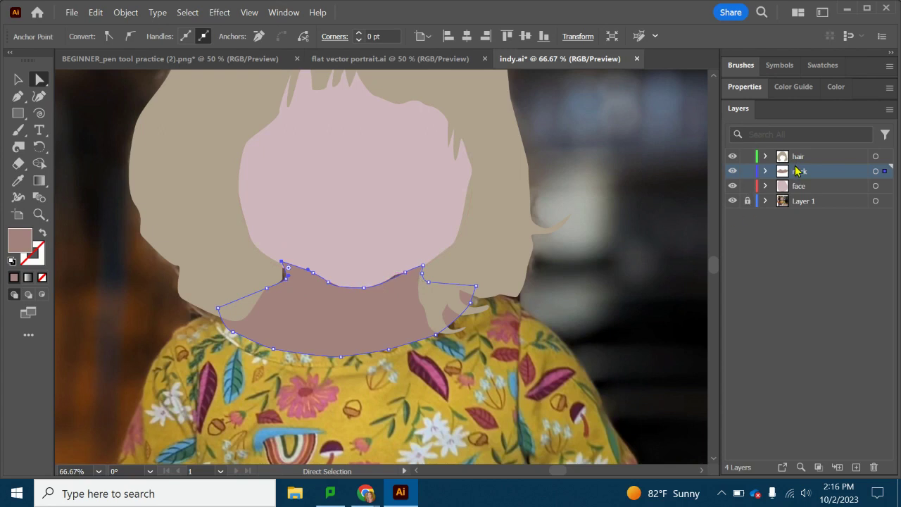
drag(798, 171, 807, 195)
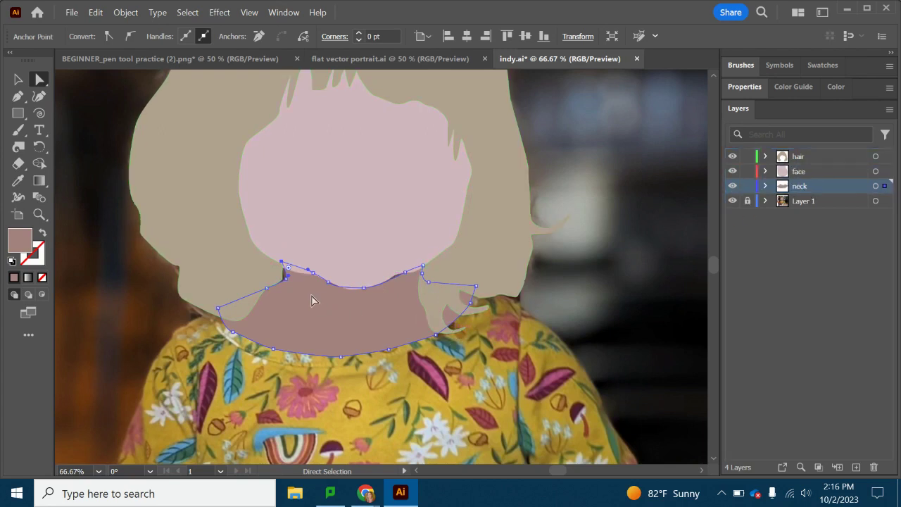
Step: Reshape the neck with the Direct Selection tool so its upper edge tucks under the chin and its left side under the hair
mouse_move(288, 275)
mouse_down()
mouse_move(284, 285)
mouse_move(282, 264)
mouse_up()
click(286, 279)
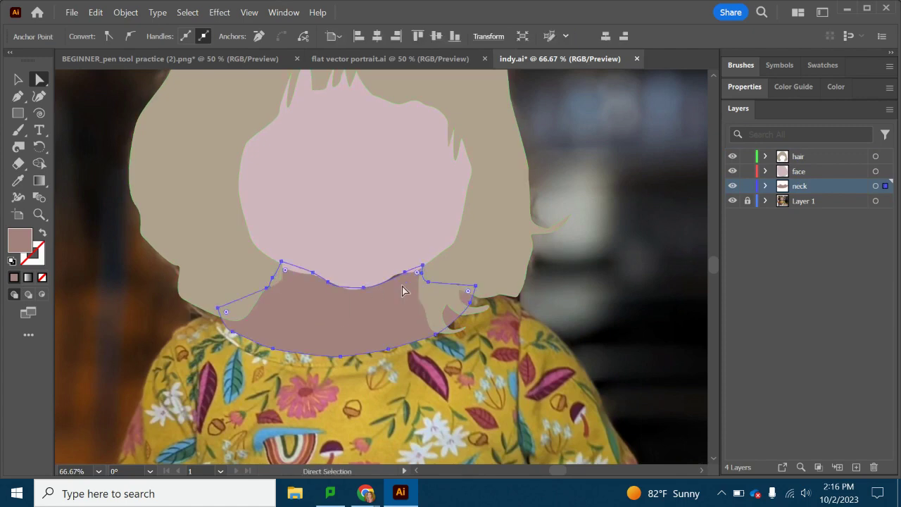
drag(403, 288, 325, 268)
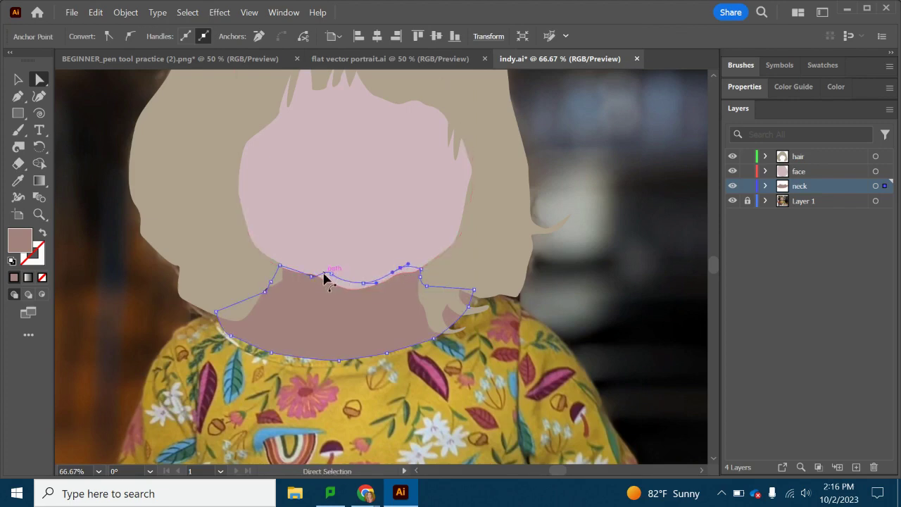
drag(312, 279, 316, 273)
drag(262, 297, 257, 295)
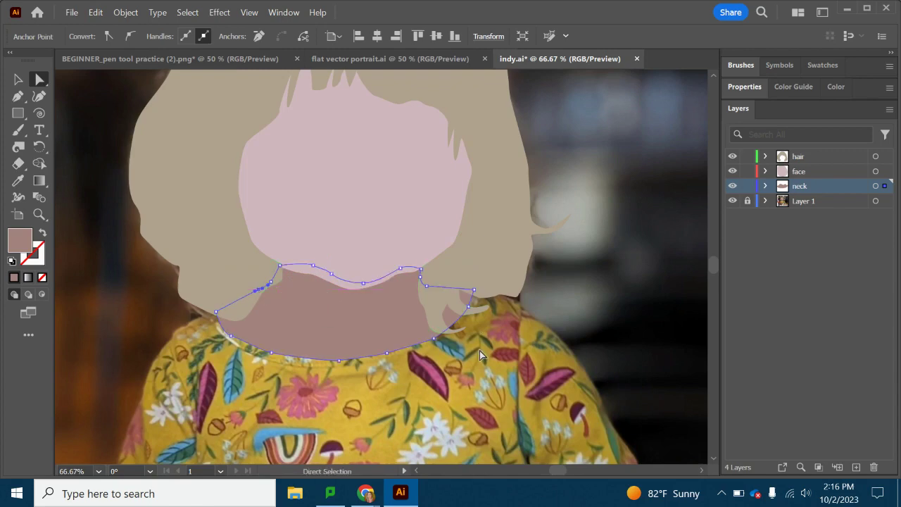
click(462, 421)
Step: Sample the mustard yellow of the dress fabric in the photo as the fill colour for the Pen tool
scroll(412, 378, down, 2)
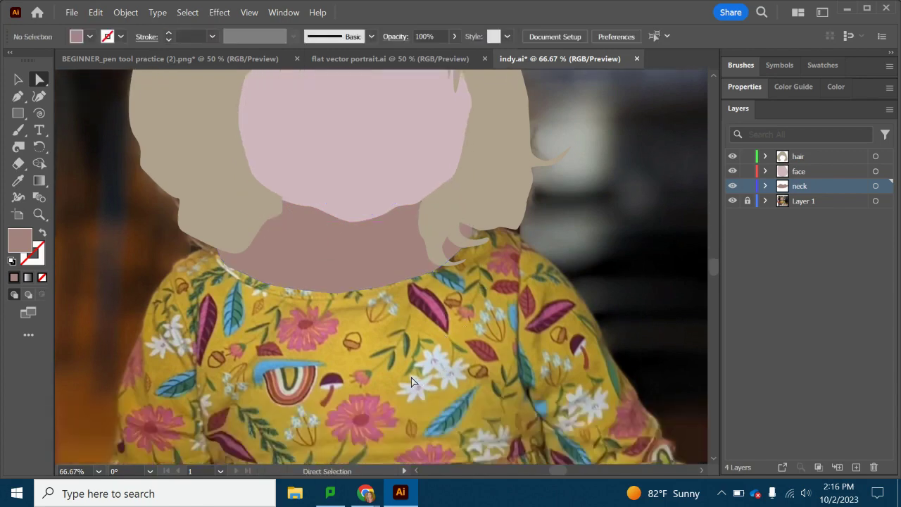
click(18, 182)
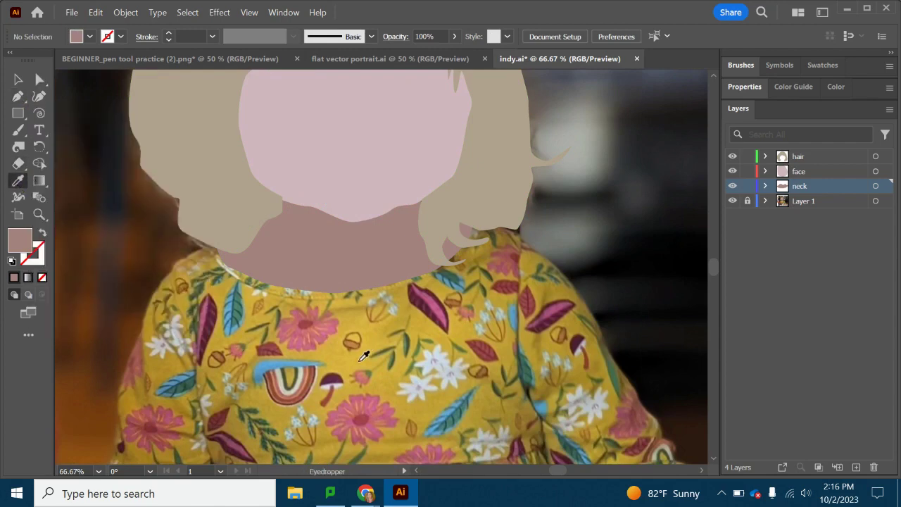
click(364, 356)
click(19, 96)
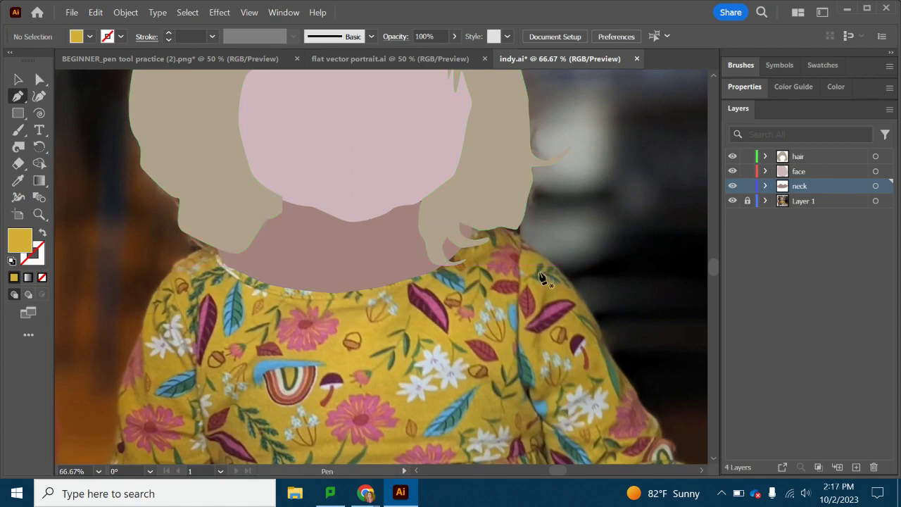
Step: Hide the neck, face and hair layers to uncover the photo
click(733, 186)
click(732, 173)
click(732, 156)
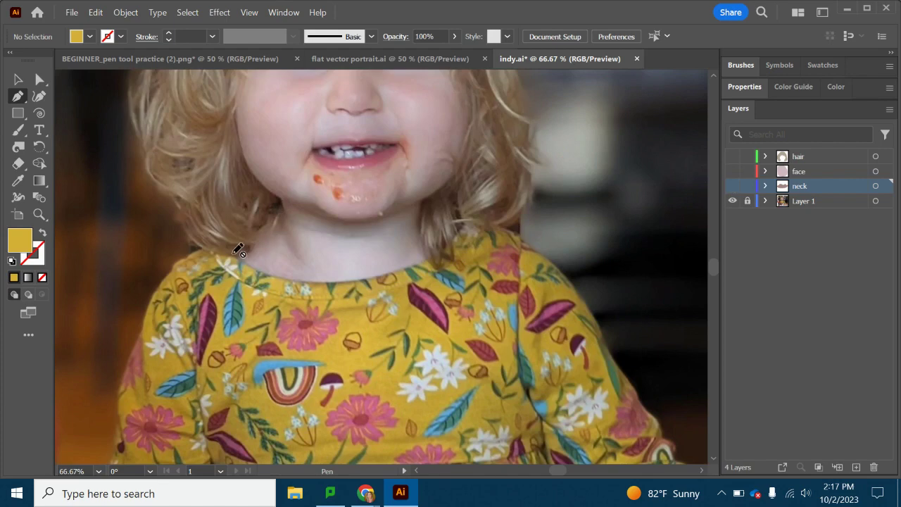
Step: Add a new layer named "dress" at the top of the layer stack
click(856, 467)
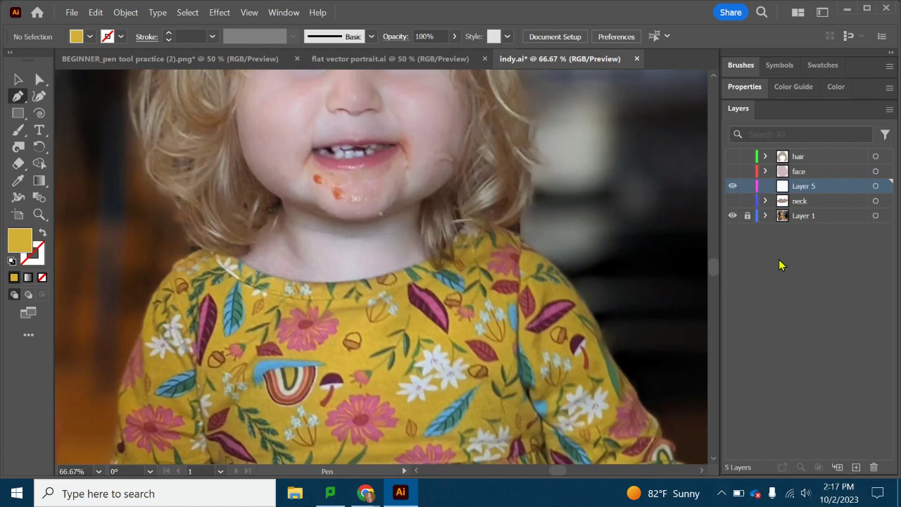
drag(801, 188, 800, 155)
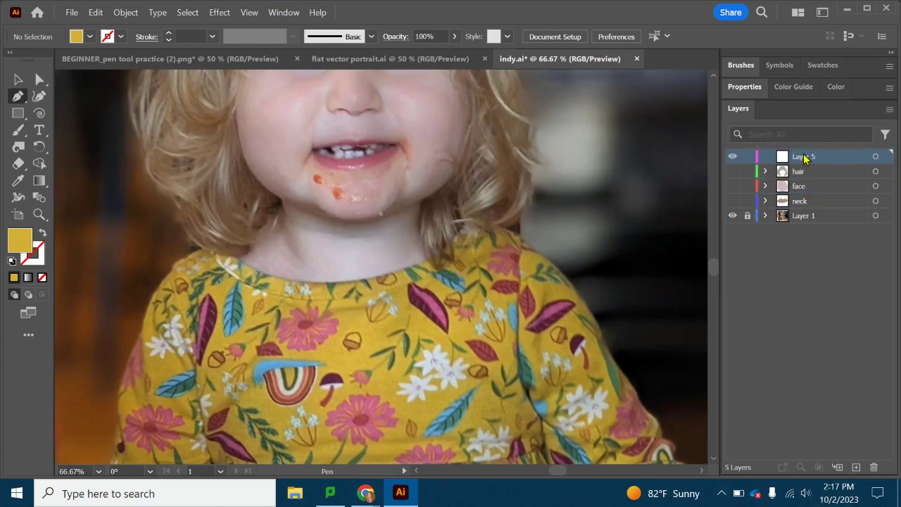
double_click(809, 156)
text(dress)
key(Return)
Step: Trace the dress neckline with the Pen tool from the photo's left collar edge across to the right side of the neck
click(19, 78)
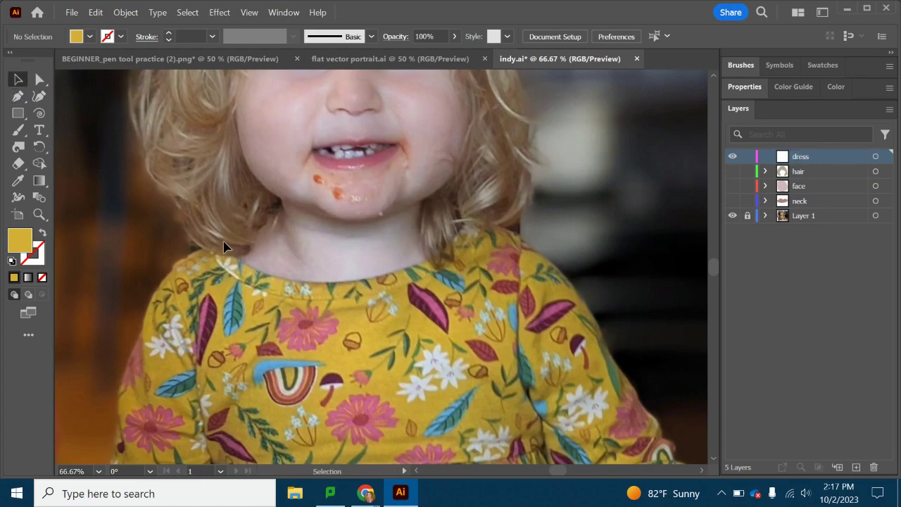
click(18, 96)
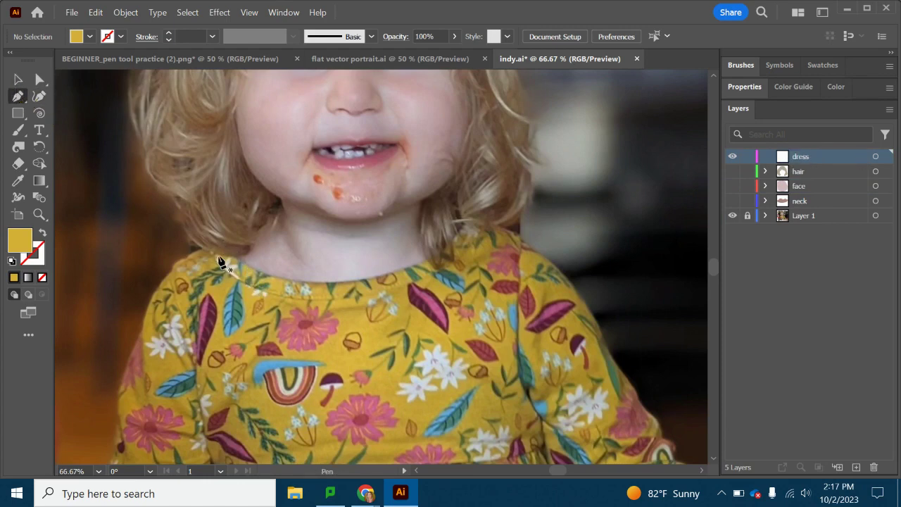
click(224, 243)
drag(248, 266, 255, 270)
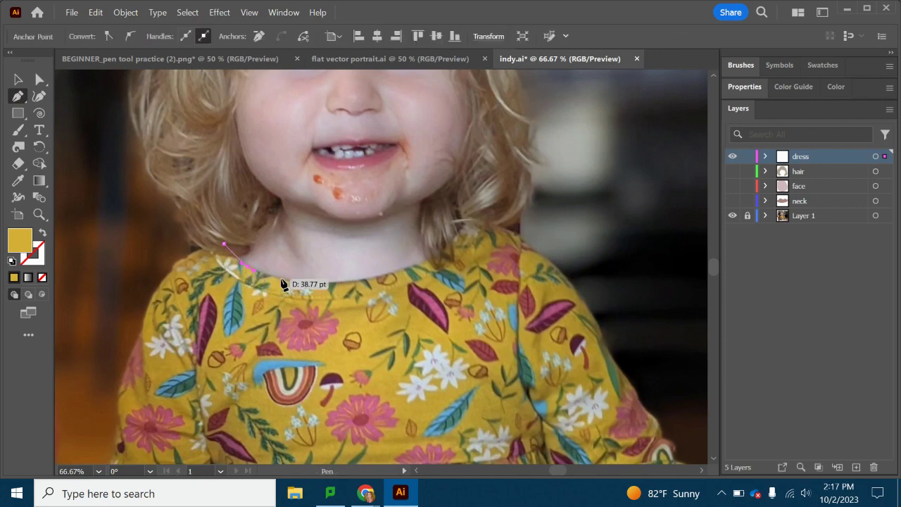
drag(305, 284, 314, 285)
drag(400, 271, 407, 271)
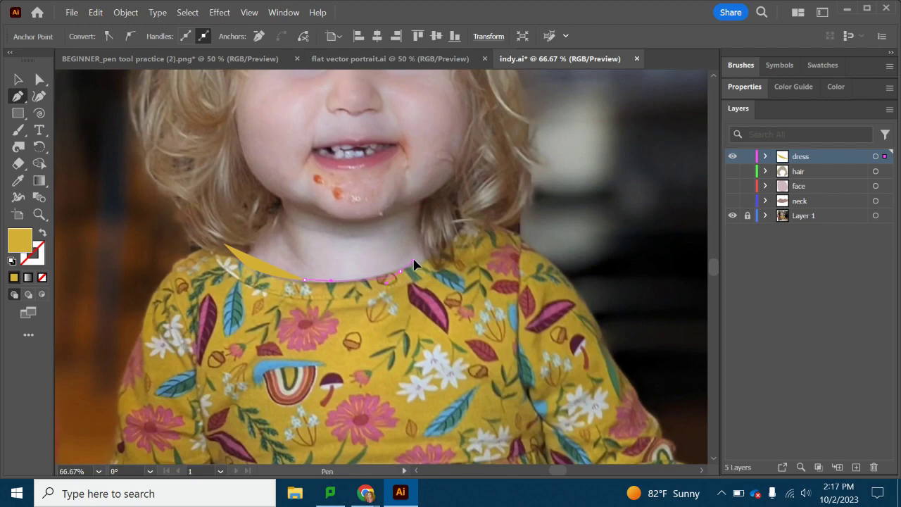
Step: Continue the dress path over the photo's right shoulder and down the outer sleeve to the elbow
drag(457, 242, 555, 262)
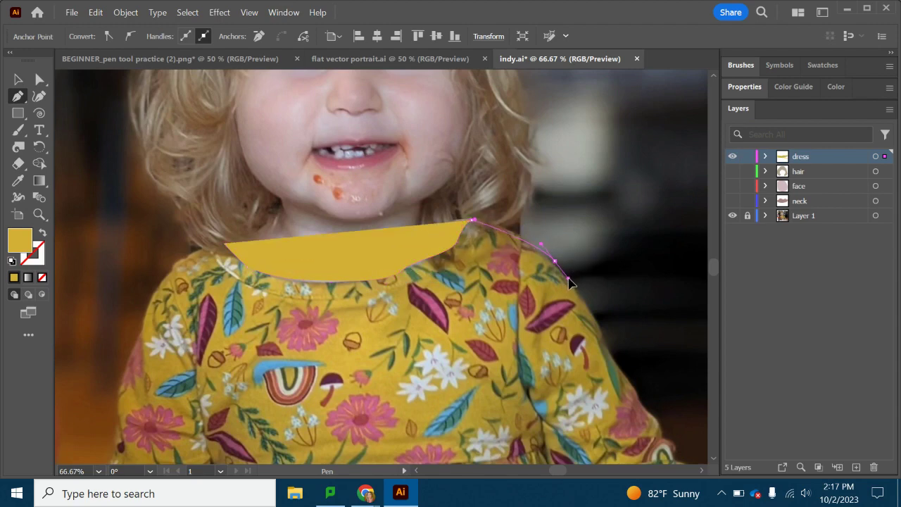
drag(603, 338, 608, 344)
scroll(619, 366, down, 3)
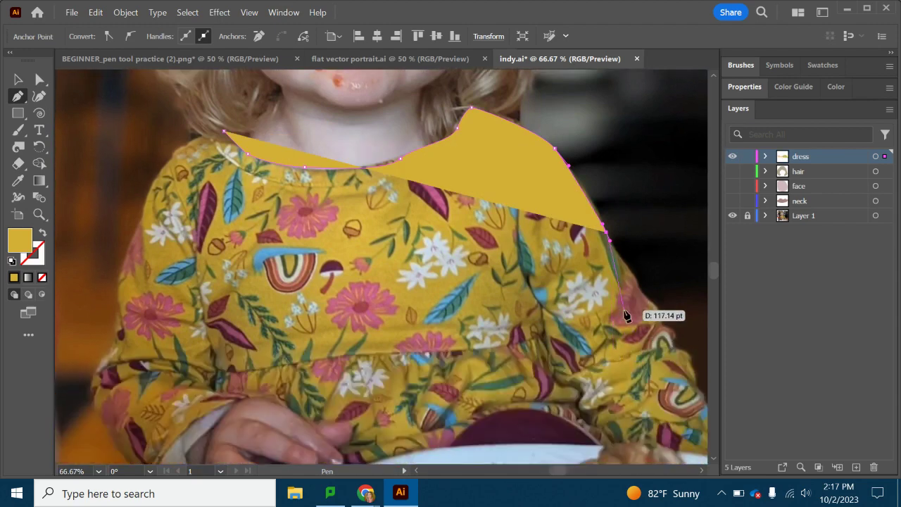
drag(642, 292, 661, 320)
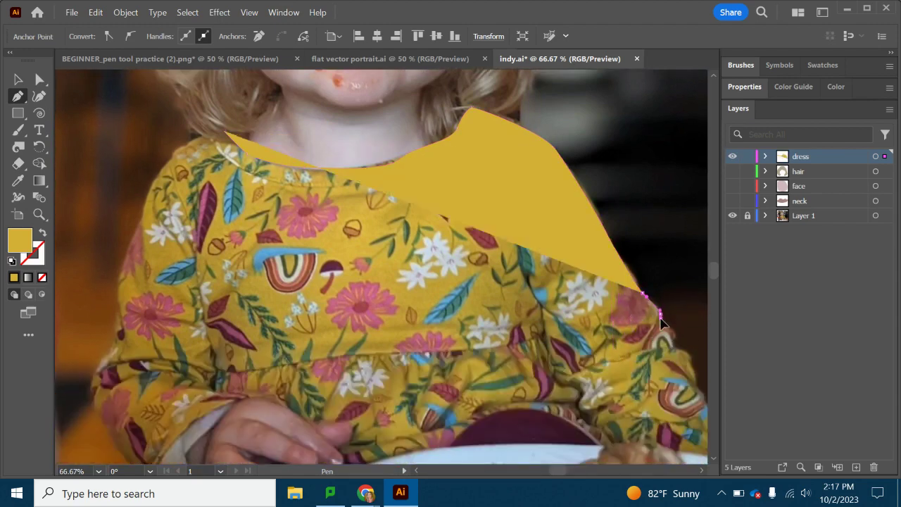
click(661, 318)
Step: Draw the lower edge of the dress shape from the right elbow across the waist seam to the left elbow
click(485, 346)
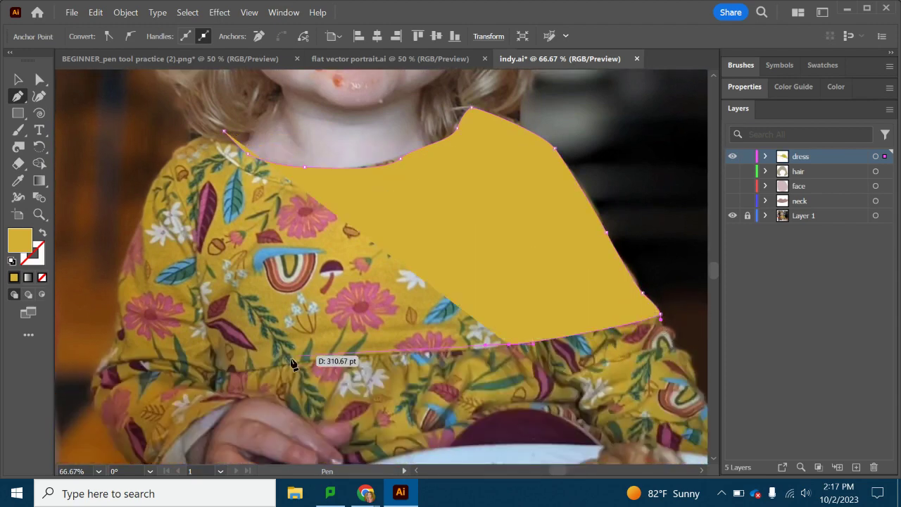
drag(243, 373, 222, 375)
drag(210, 373, 204, 374)
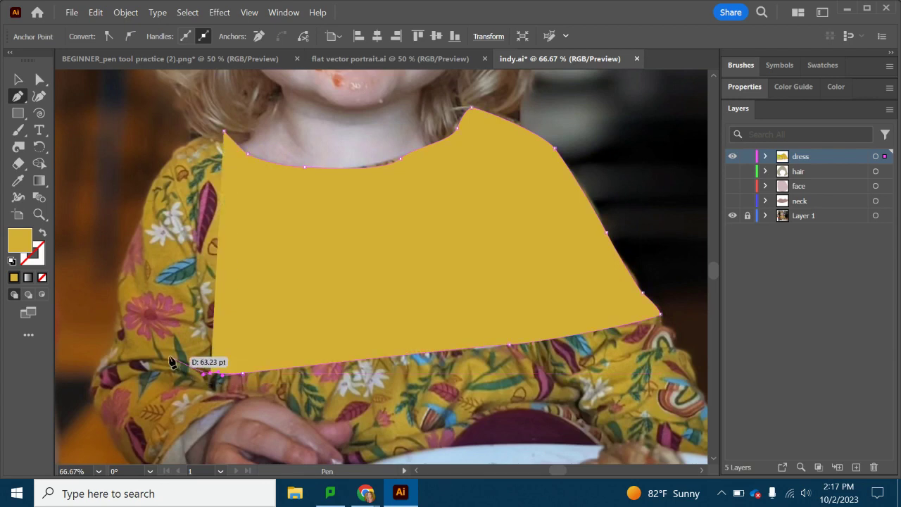
drag(138, 357, 116, 356)
click(97, 368)
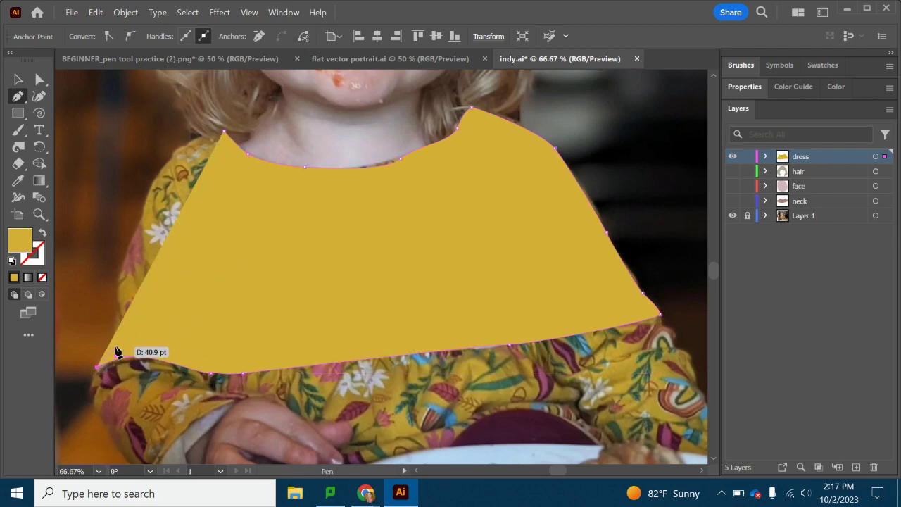
Step: Trace the photo's left sleeve up over the shoulder and close the dress path at the collar
click(114, 344)
click(119, 295)
click(120, 281)
click(125, 261)
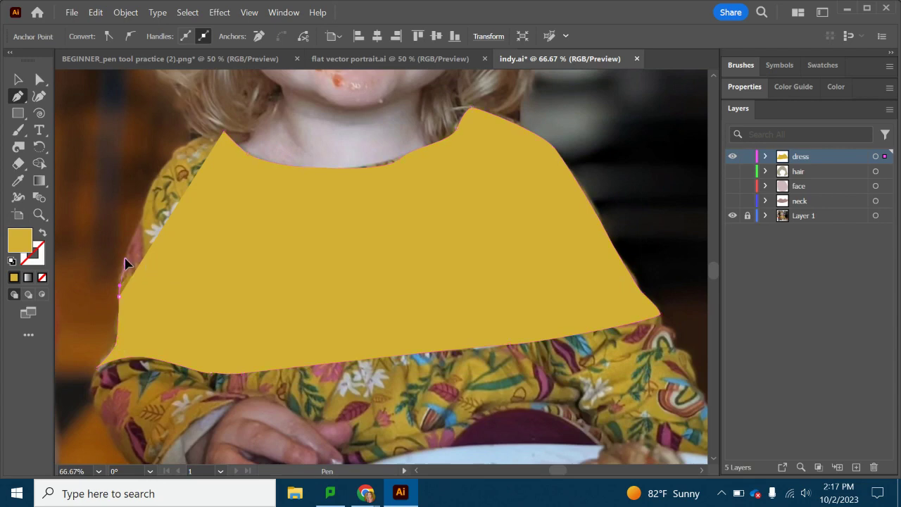
click(129, 246)
click(144, 219)
click(149, 187)
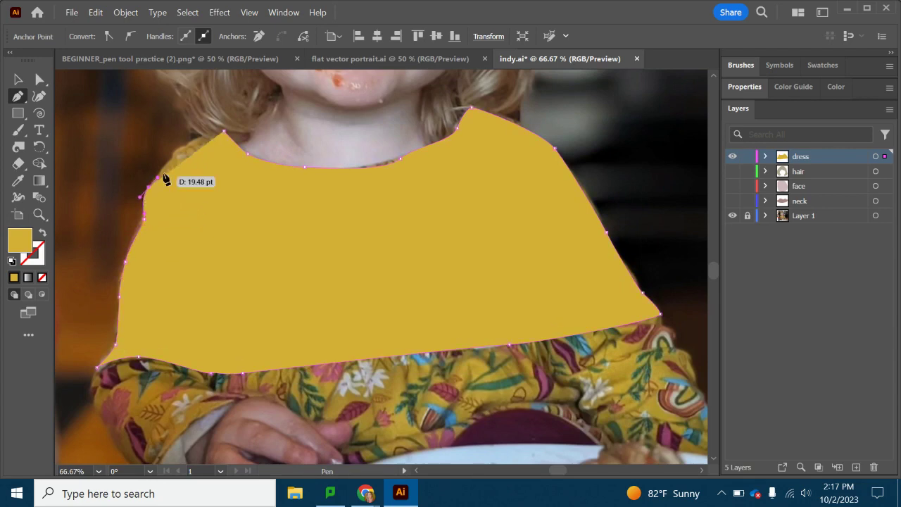
click(169, 166)
click(176, 150)
click(197, 139)
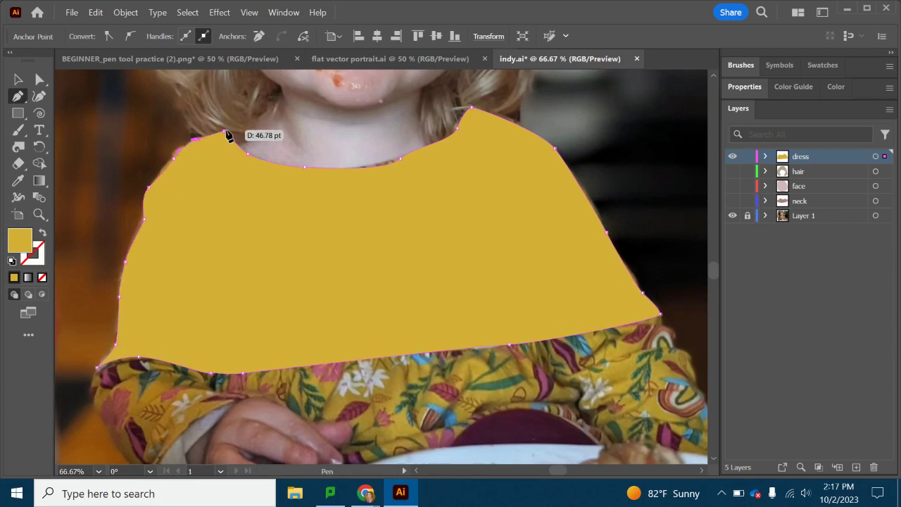
click(223, 132)
Step: Adjust the neckline anchor on the right side of the dress so the curve follows the photo's collar smoothly
scroll(398, 352, up, 1)
scroll(398, 353, up, 5)
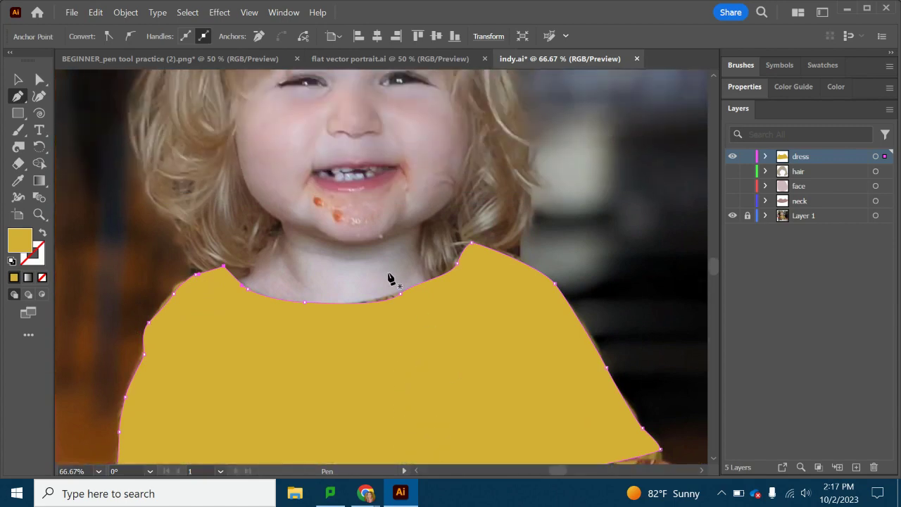
click(39, 79)
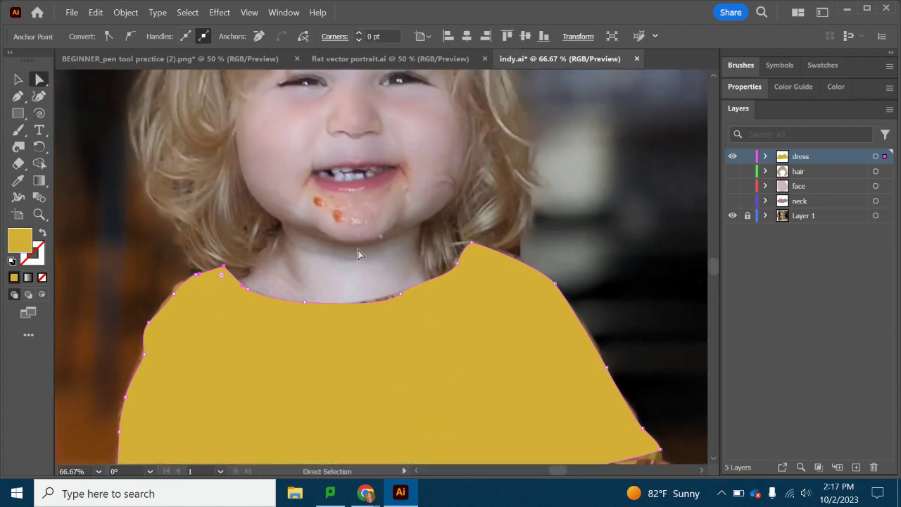
click(401, 294)
drag(417, 280, 422, 285)
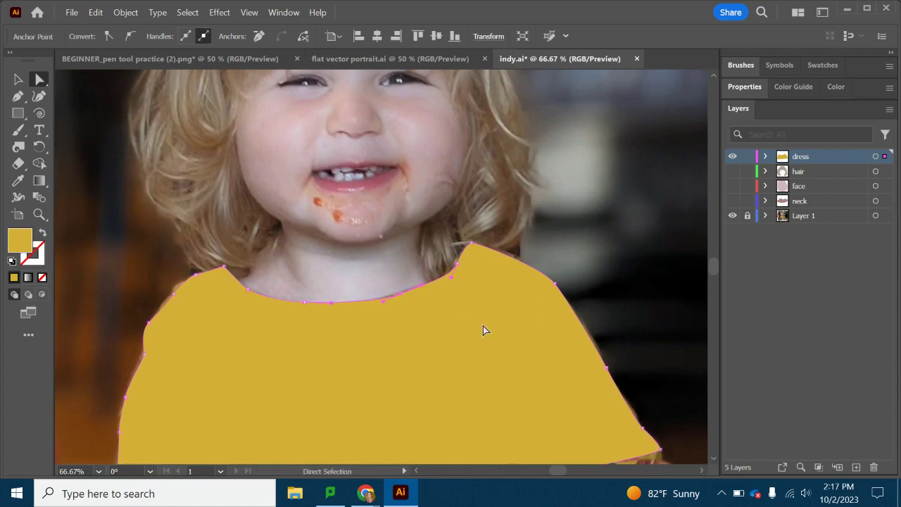
Step: Show the hair, face and neck layers and view the whole portrait at 33.33% with nothing selected
drag(732, 172, 733, 201)
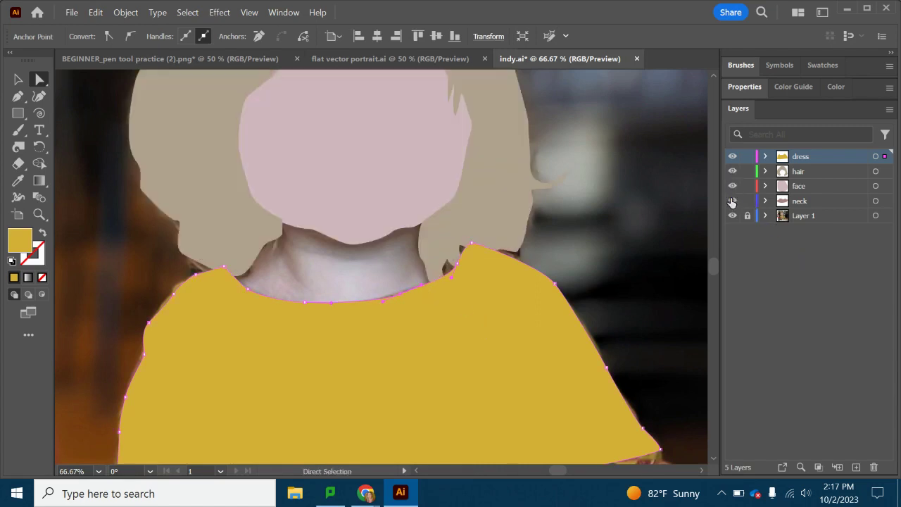
click(99, 471)
click(116, 330)
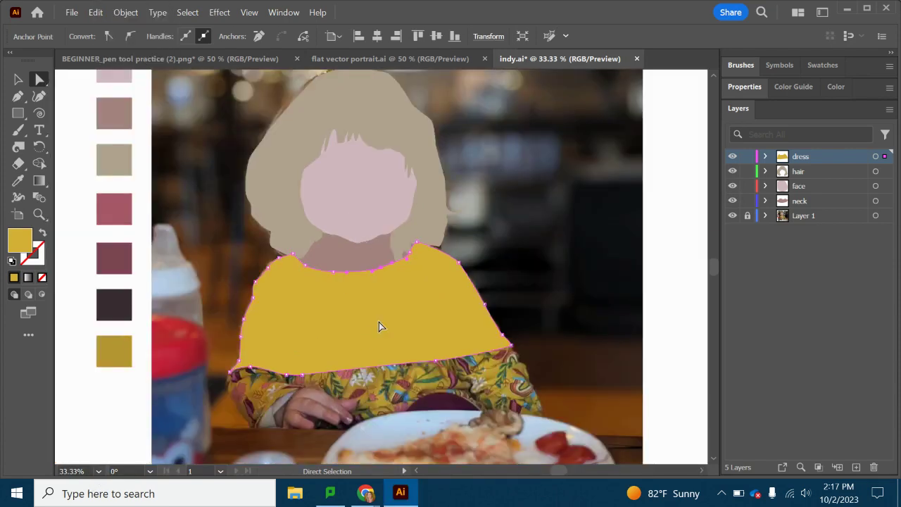
scroll(345, 289, up, 3)
click(19, 80)
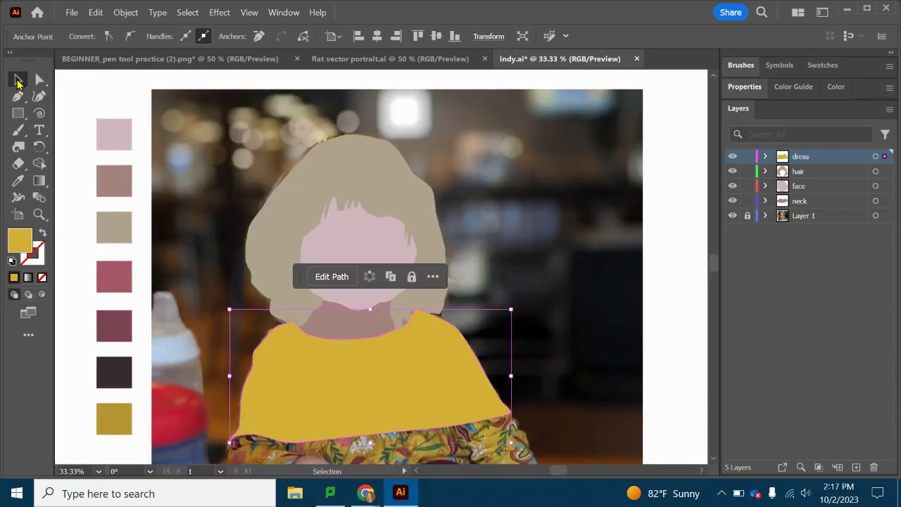
click(528, 352)
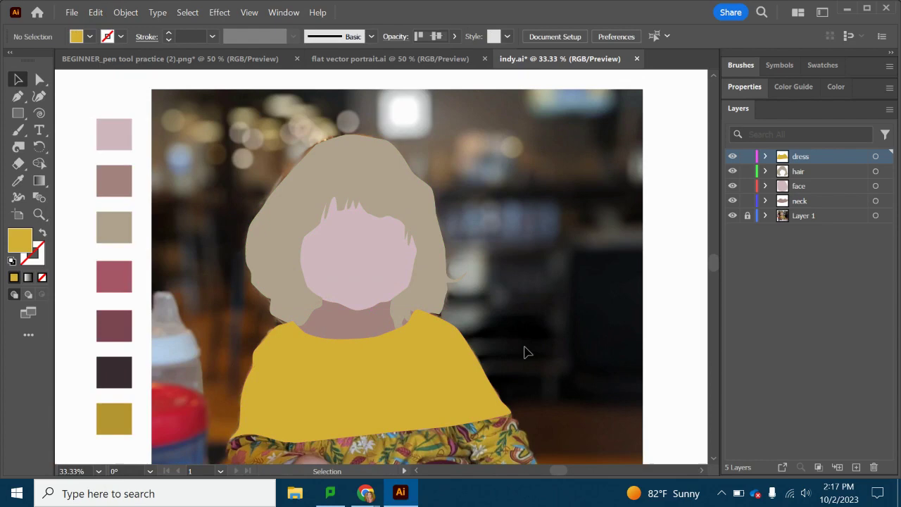
Step: Move the hair layer above the dress layer so the hair ends overlap the dress
click(429, 376)
click(425, 310)
click(458, 365)
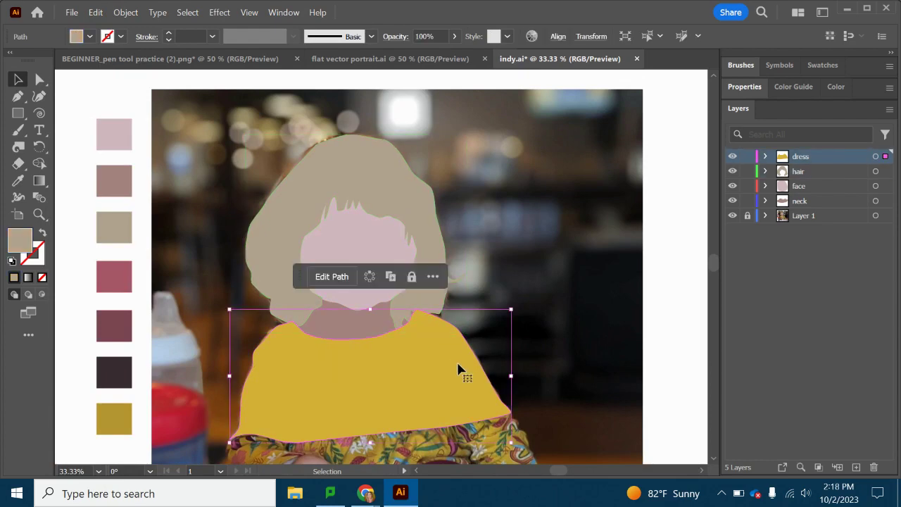
drag(798, 171, 797, 155)
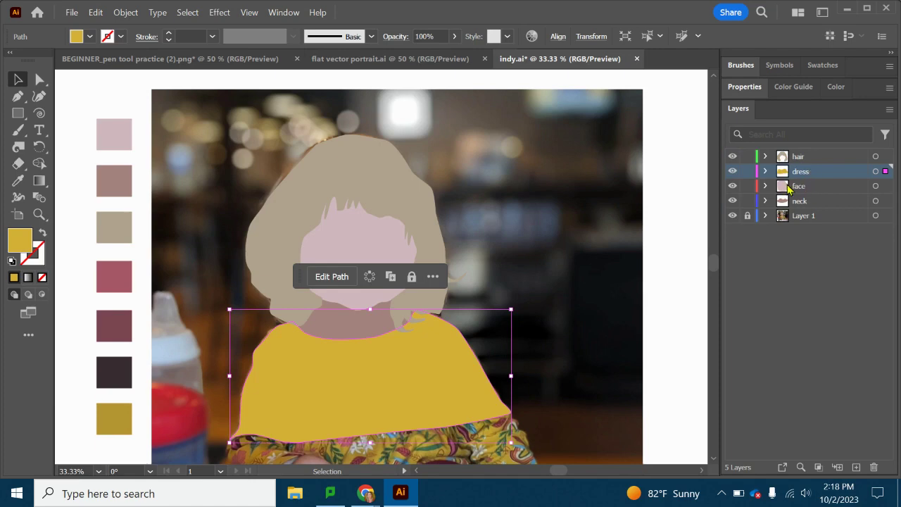
click(560, 294)
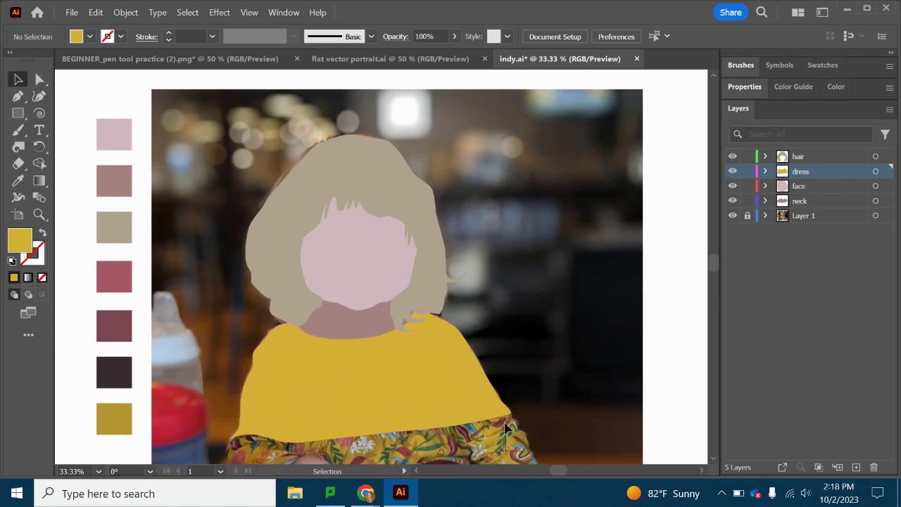
scroll(514, 381, down, 2)
scroll(508, 377, up, 2)
scroll(649, 257, down, 1)
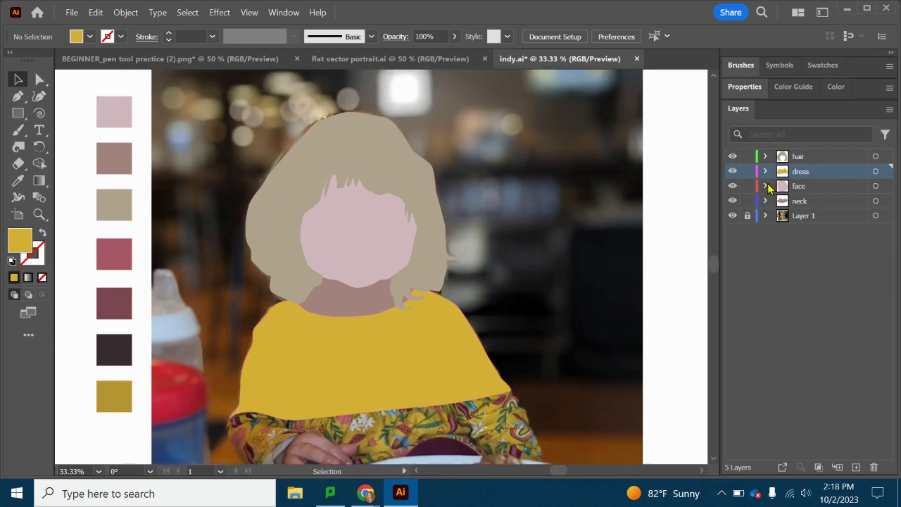
Step: Make the neck layer the active layer and save the portrait document
click(802, 202)
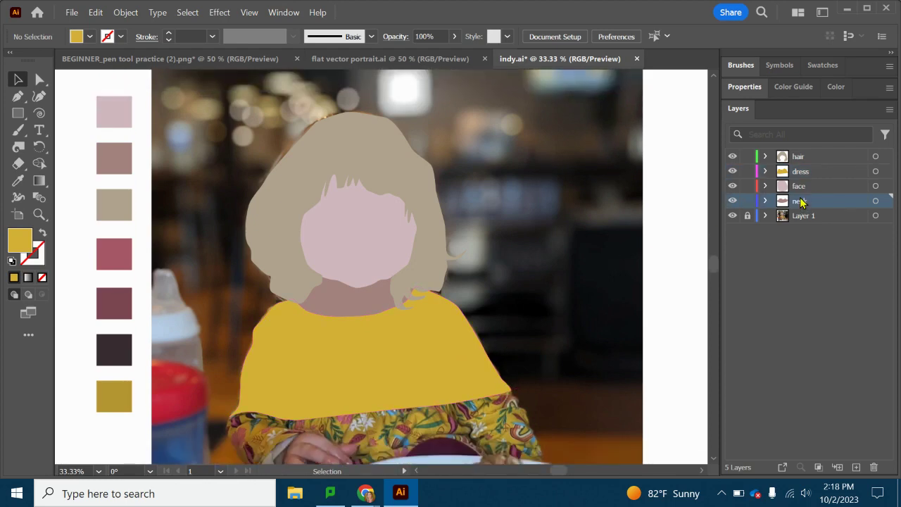
click(72, 15)
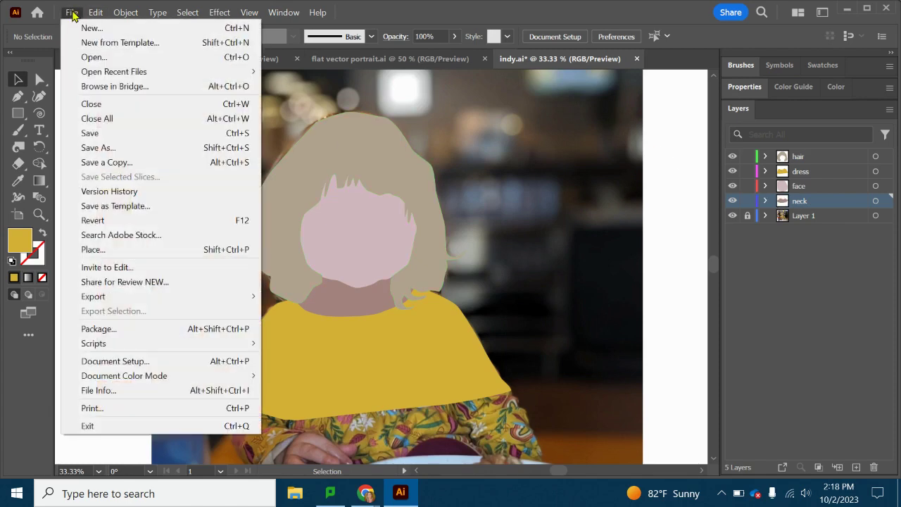
click(91, 134)
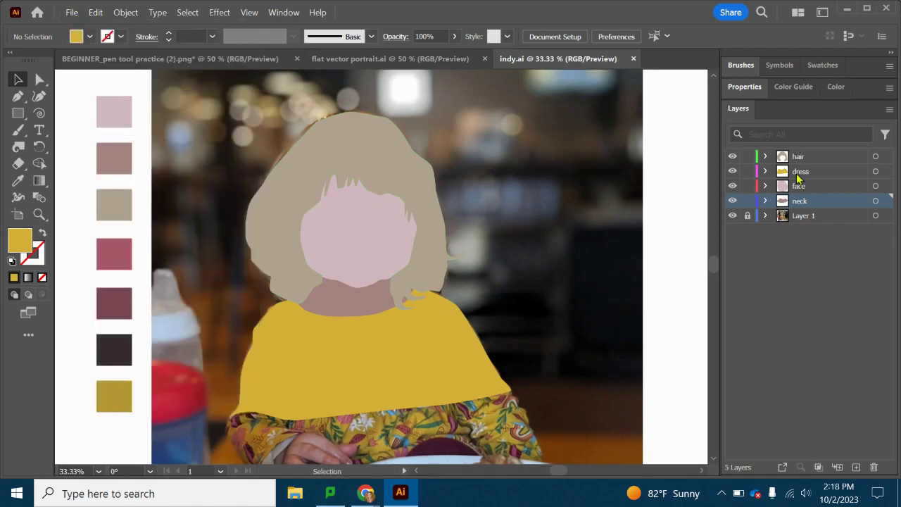
Step: Hide the hair, dress and face layers and examine the eyes and nose in the photo at 200%
click(732, 156)
click(732, 172)
click(733, 186)
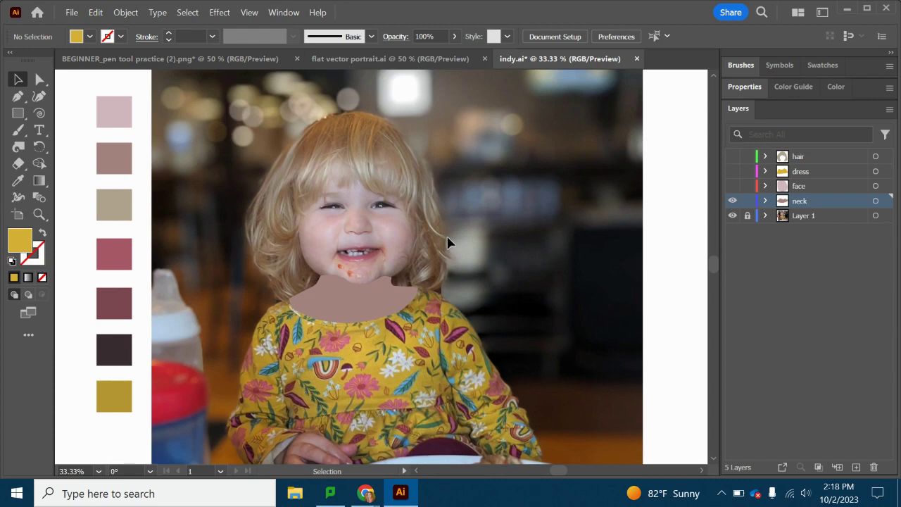
click(40, 214)
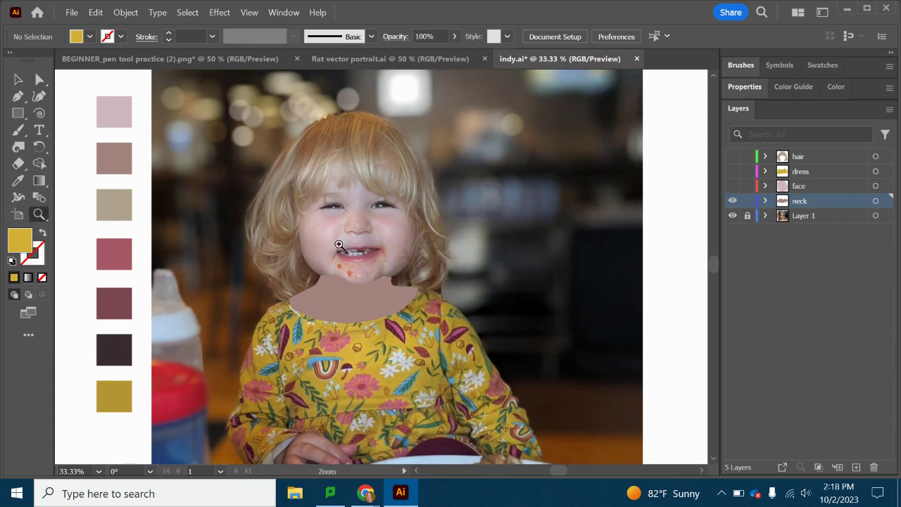
click(371, 194)
click(322, 252)
click(374, 335)
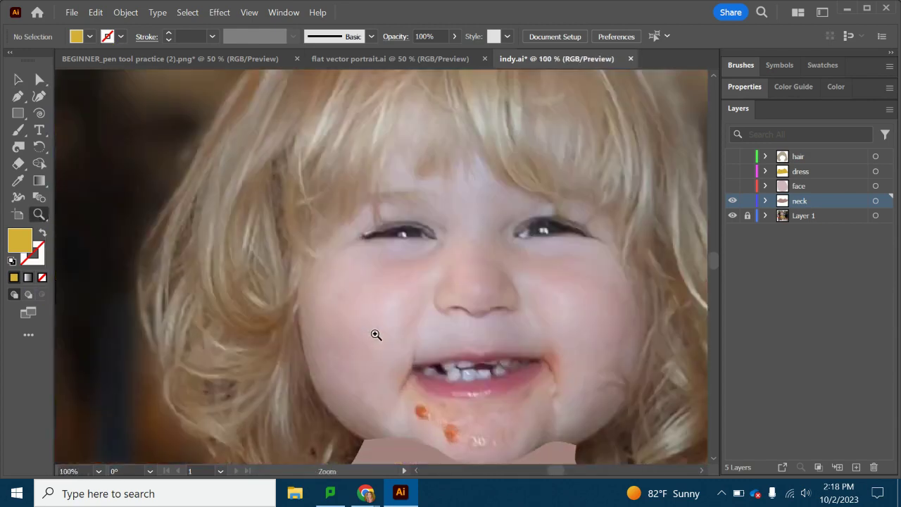
click(440, 254)
click(376, 218)
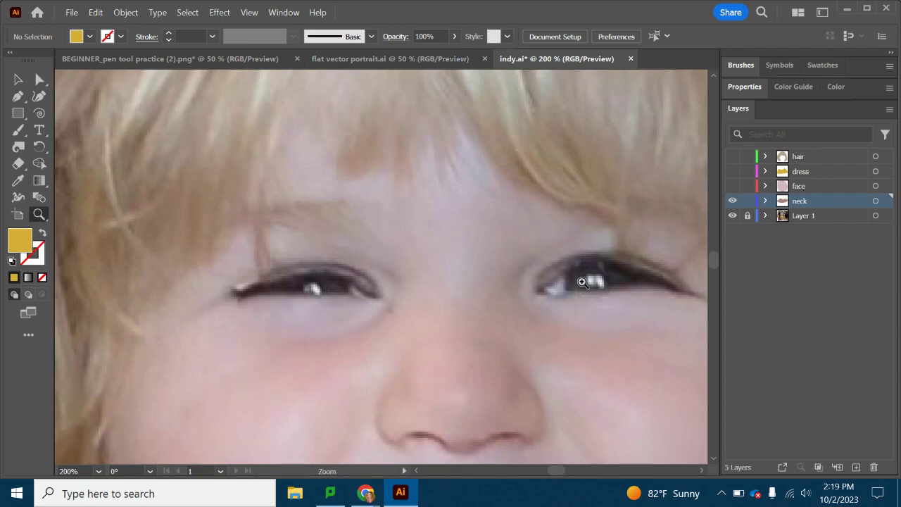
drag(557, 472, 559, 472)
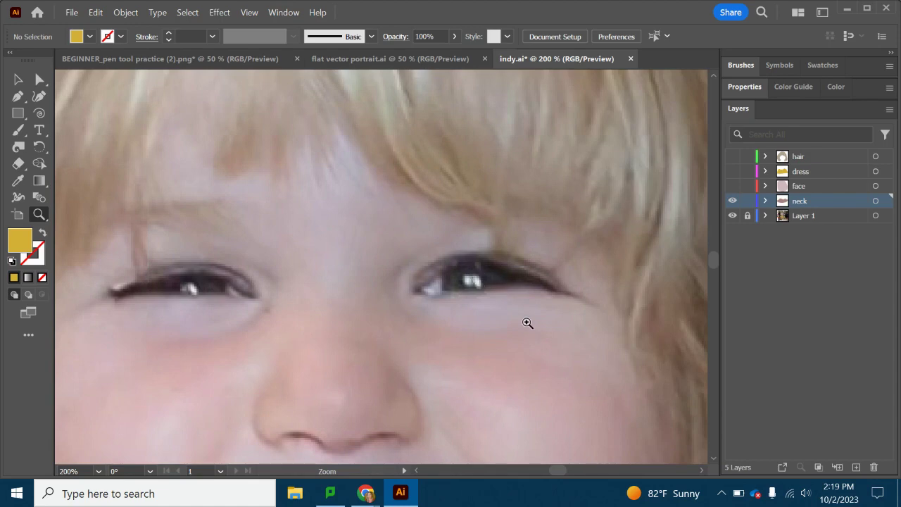
scroll(516, 342, down, 1)
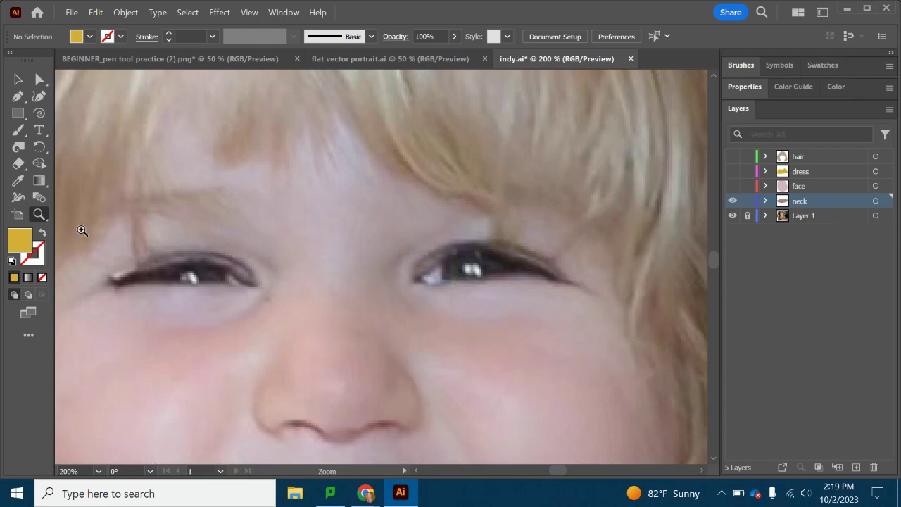
Step: Examine the child's whole face and mouth in the photo at 100% and 66.67%
click(98, 471)
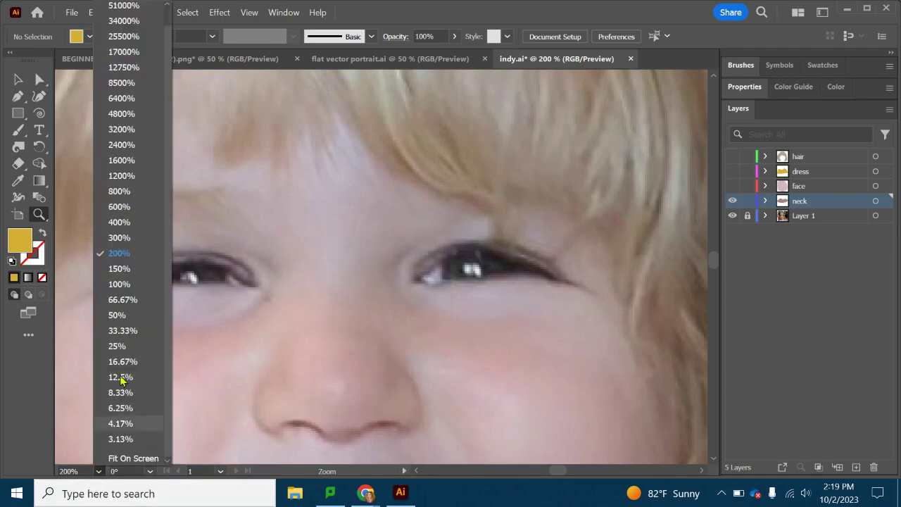
click(135, 288)
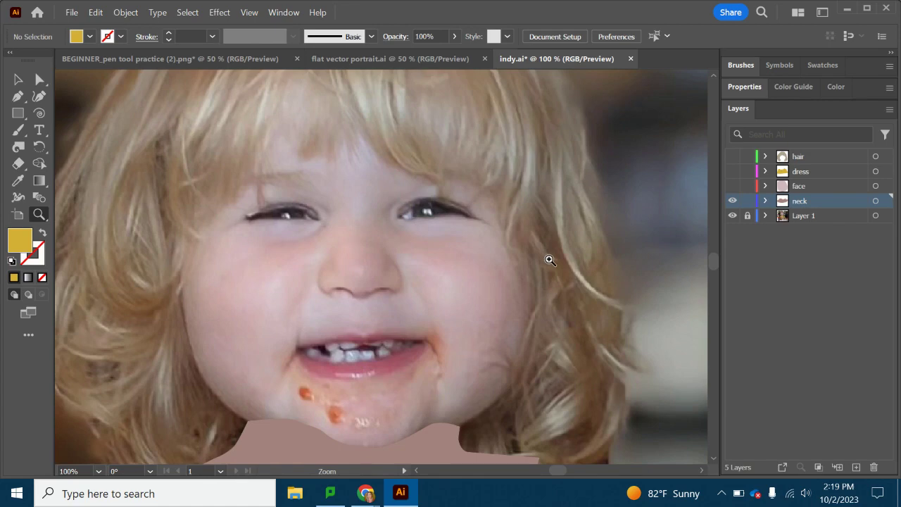
click(99, 471)
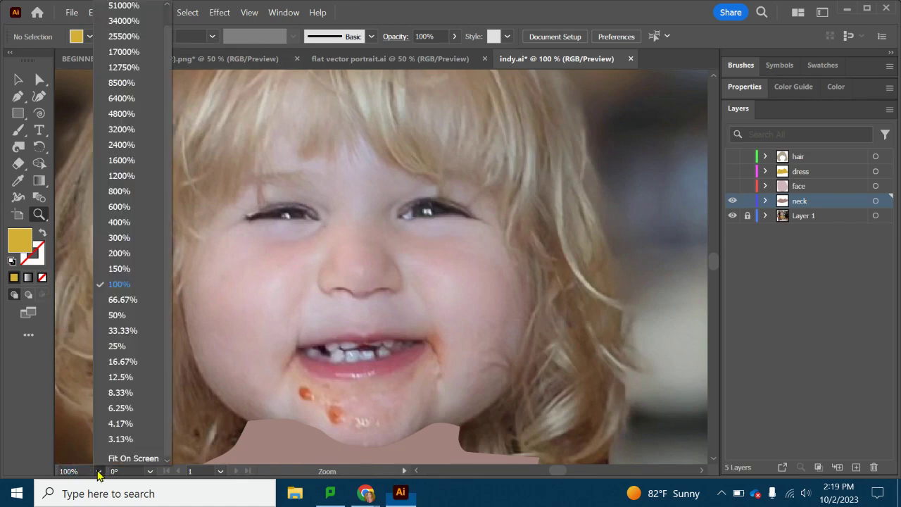
click(121, 300)
scroll(497, 318, down, 2)
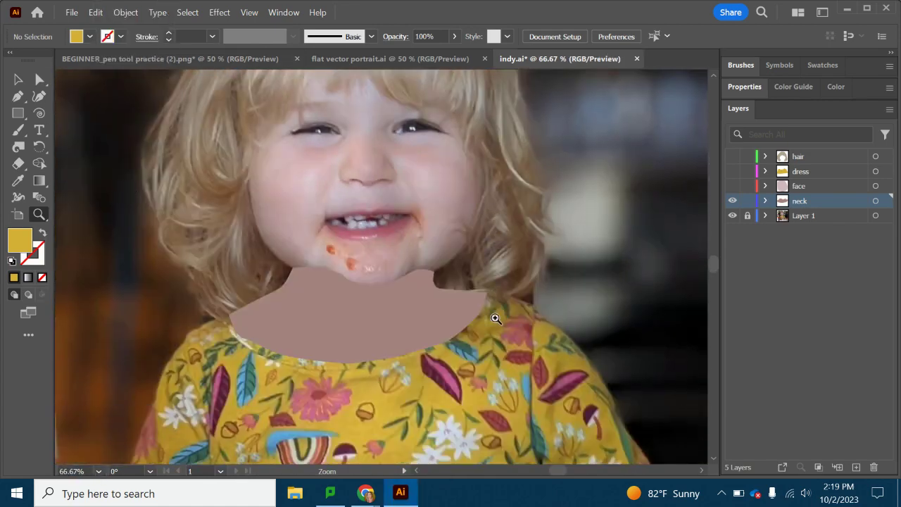
Step: Show the face, dress and hair layers again and review the flat shapes from hair to dress at 66.67%
click(732, 186)
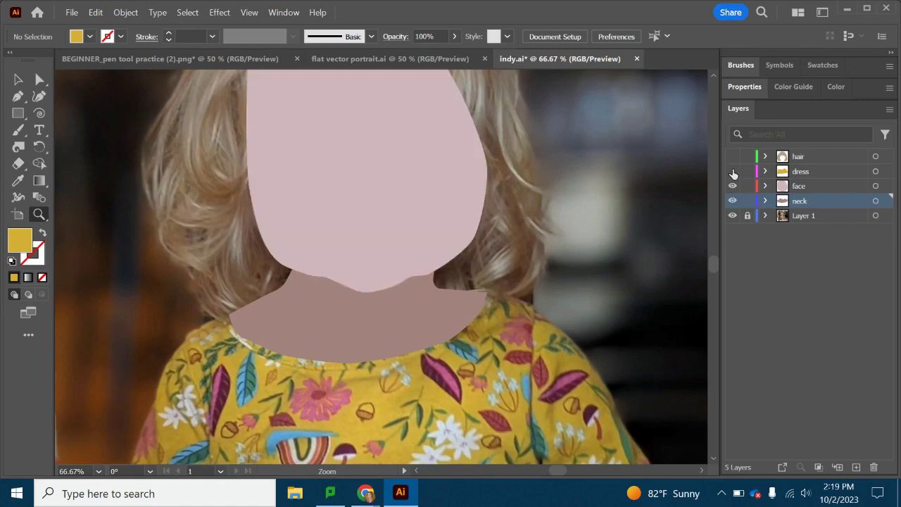
click(733, 171)
click(732, 156)
scroll(613, 247, up, 4)
scroll(613, 248, up, 4)
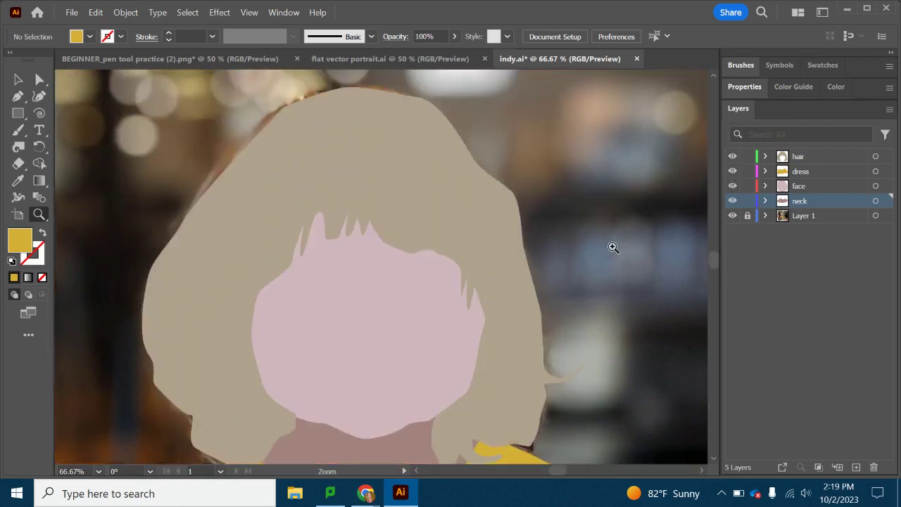
scroll(613, 248, down, 5)
scroll(614, 247, down, 2)
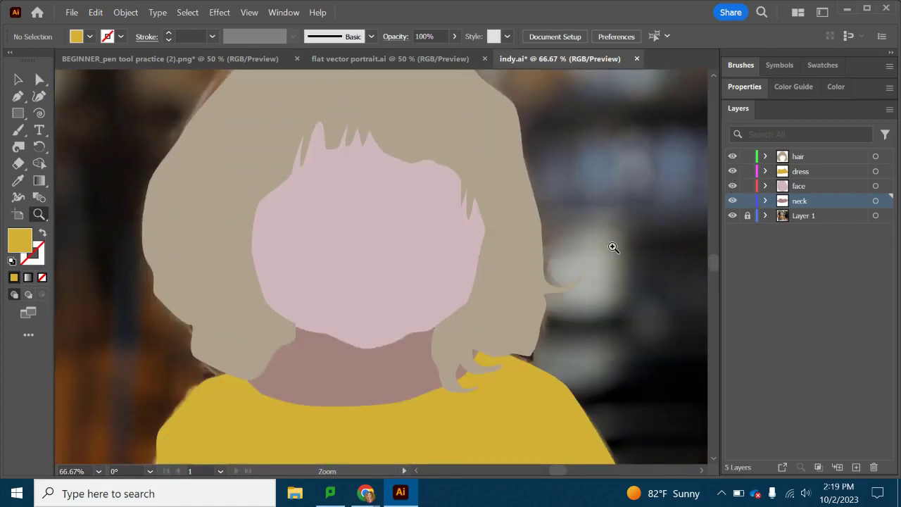
scroll(622, 355, down, 2)
scroll(622, 356, up, 5)
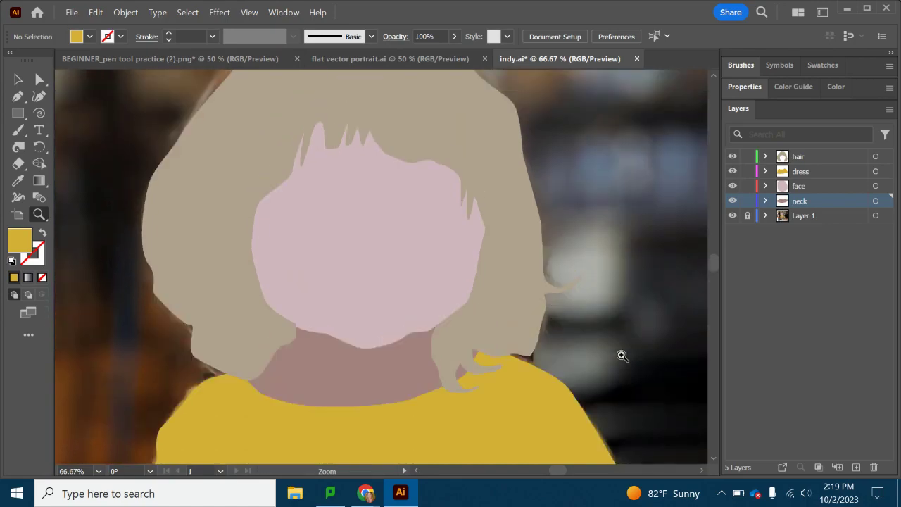